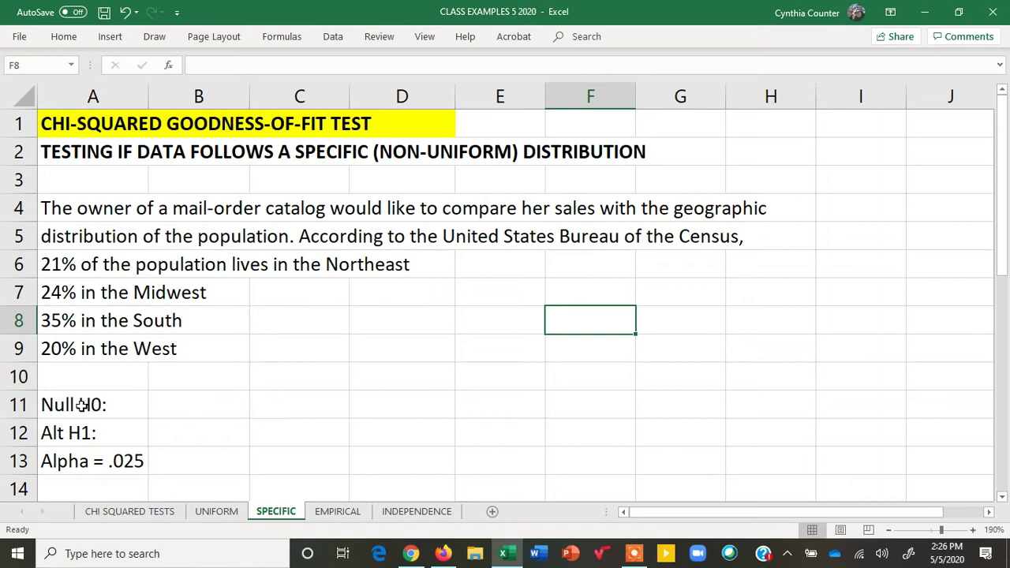
Step: Enter the null hypothesis in B11 as "p1 = .21, p2 = .24, p3 = .35, p4 = .20"
{"action": "left_click", "coordinate": [181, 404]}
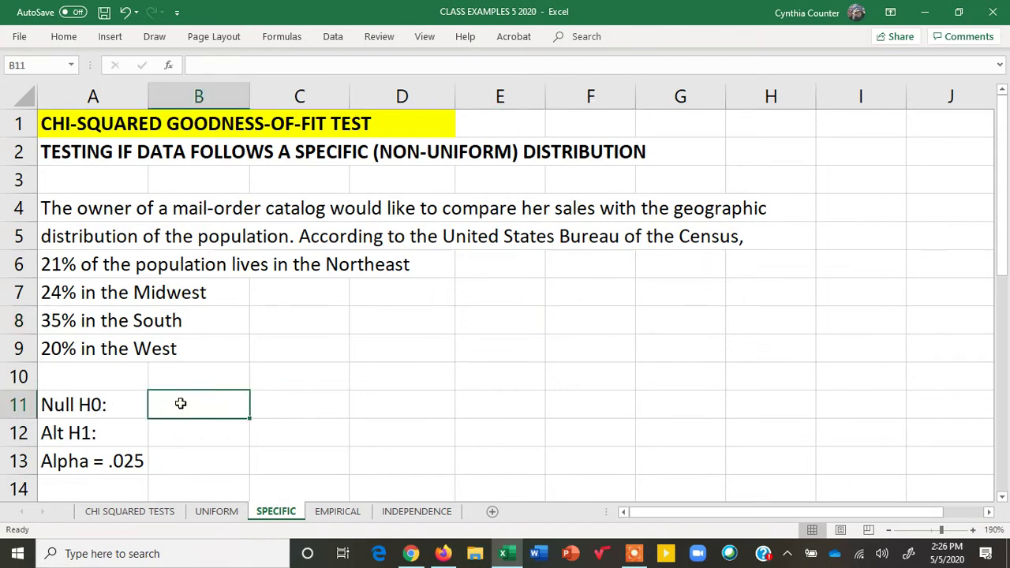
{"action": "type", "text": "p"}
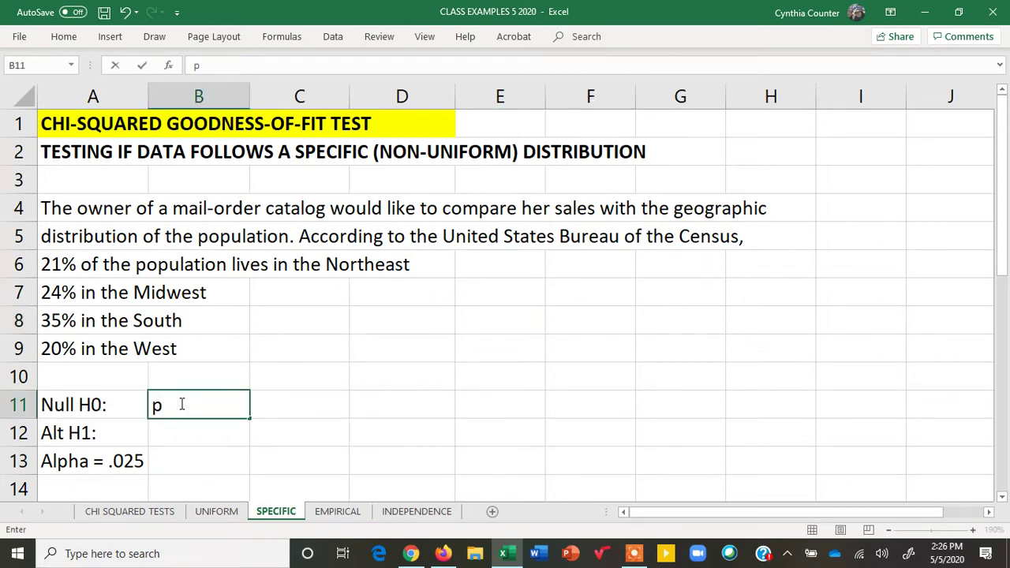
{"action": "type", "text": "1"}
{"action": "key", "text": "BackSpace"}
{"action": "key", "text": "BackSpace"}
{"action": "type", "text": ".21, p2"}
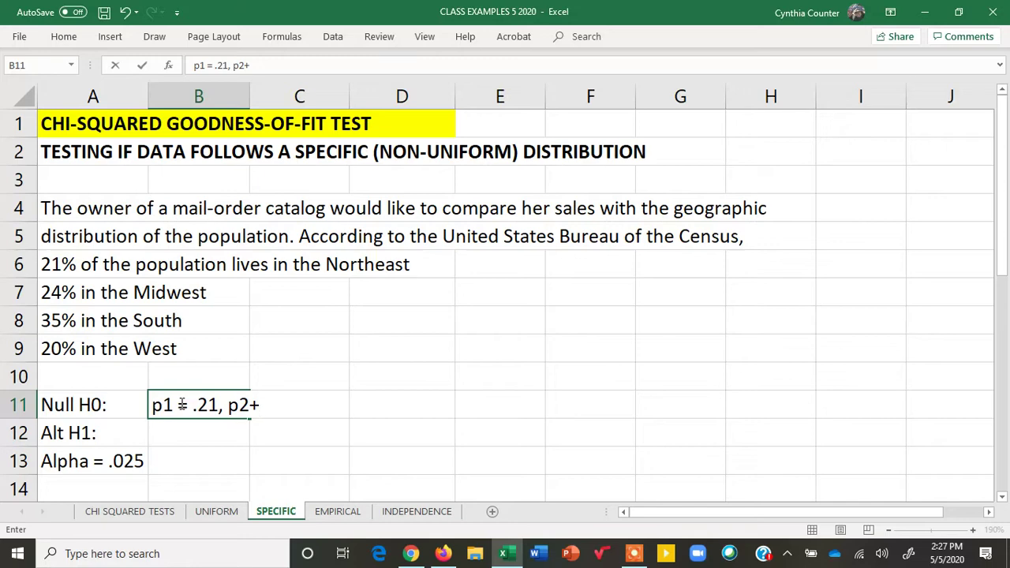
{"action": "type", "text": " = .24, p3"}
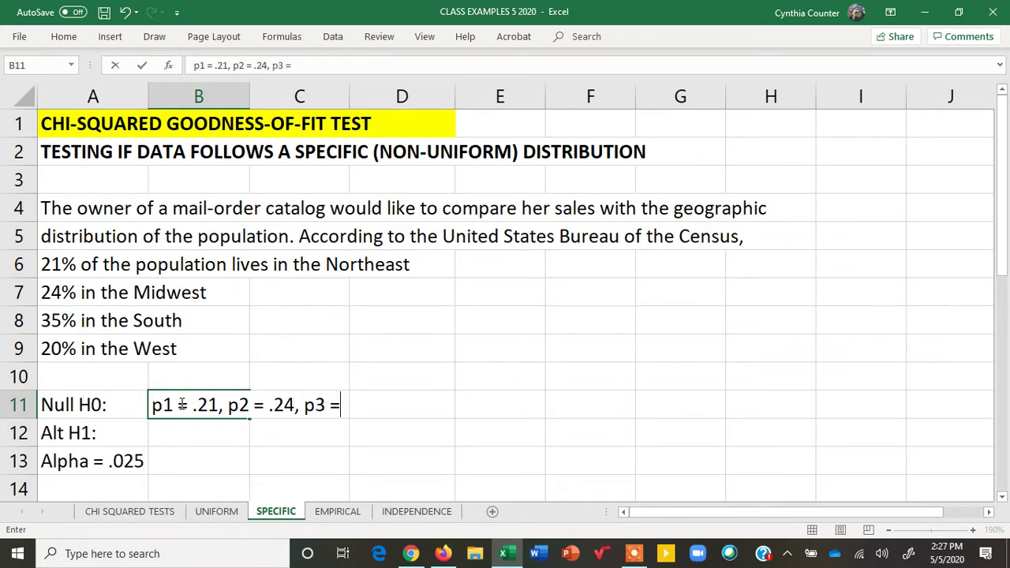
{"action": "type", "text": " = .35, p4"}
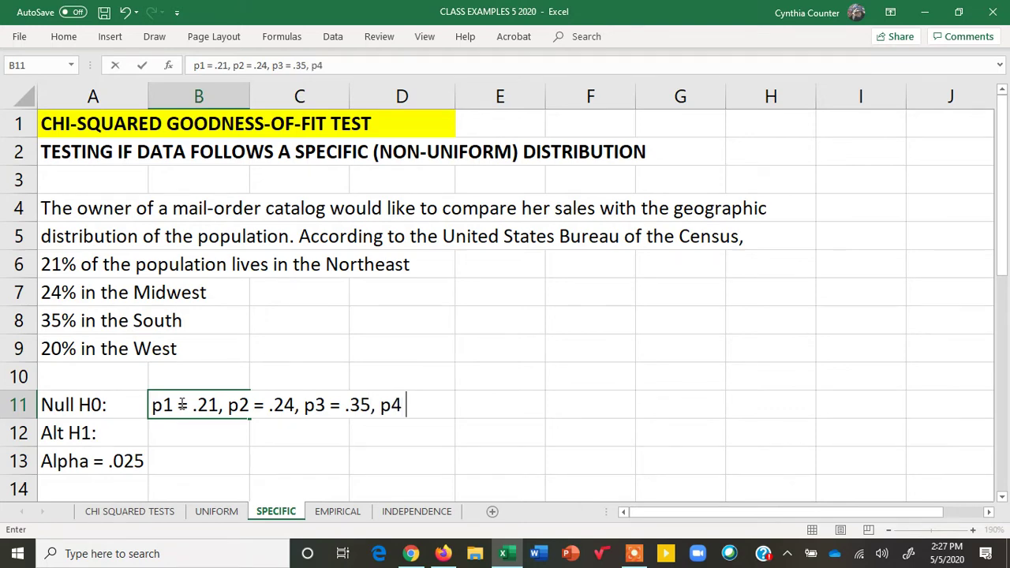
{"action": "type", "text": " = .20"}
{"action": "left_click", "coordinate": [212, 434]}
{"action": "left_click", "coordinate": [154, 407]}
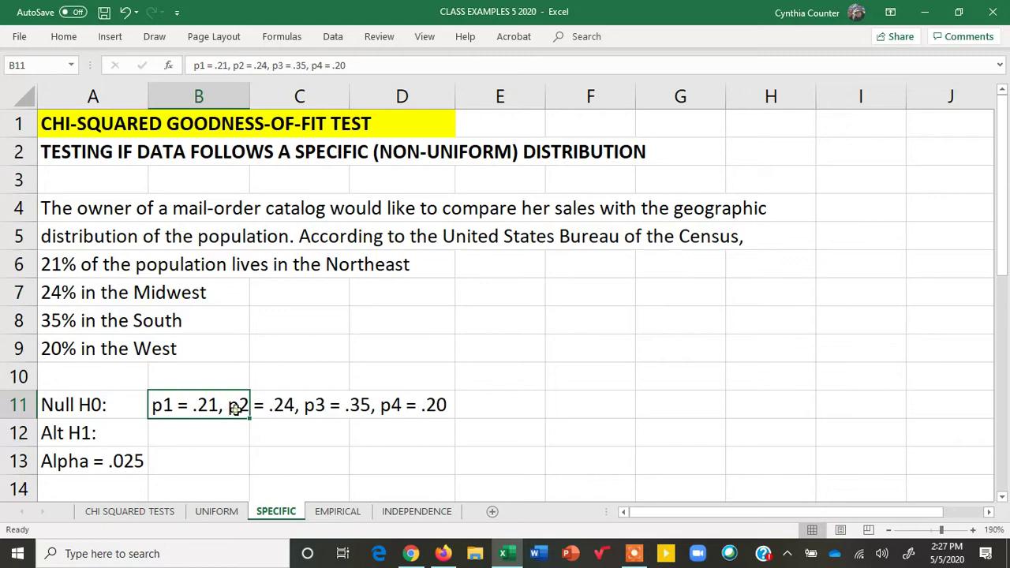
{"action": "left_click_drag", "start_coordinate": [235, 408], "coordinate": [437, 405]}
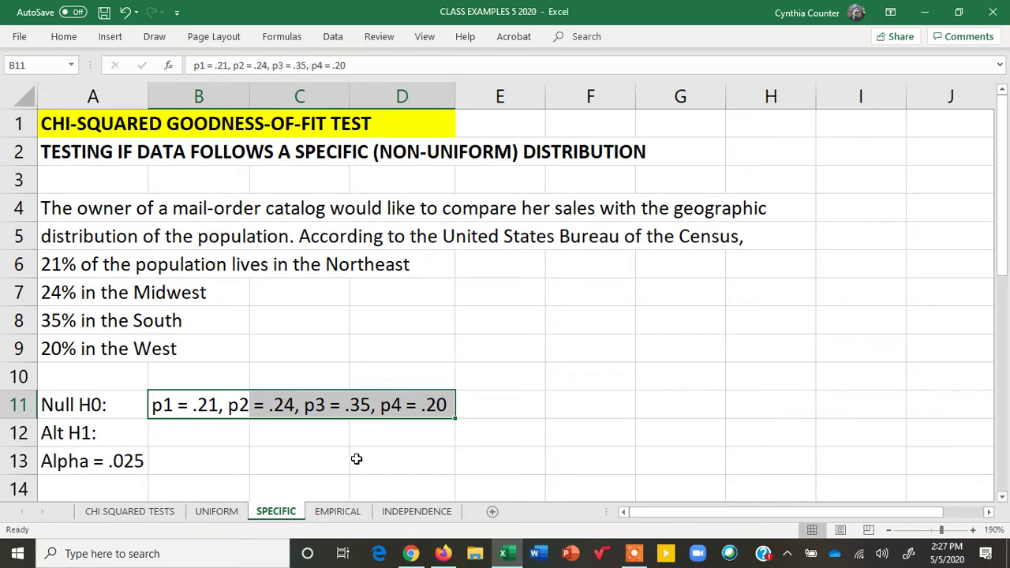
Step: Enter the alternative hypothesis in B12 as "At least one of the proportions is different from stated."
{"action": "left_click_drag", "start_coordinate": [1004, 225], "coordinate": [1005, 241]}
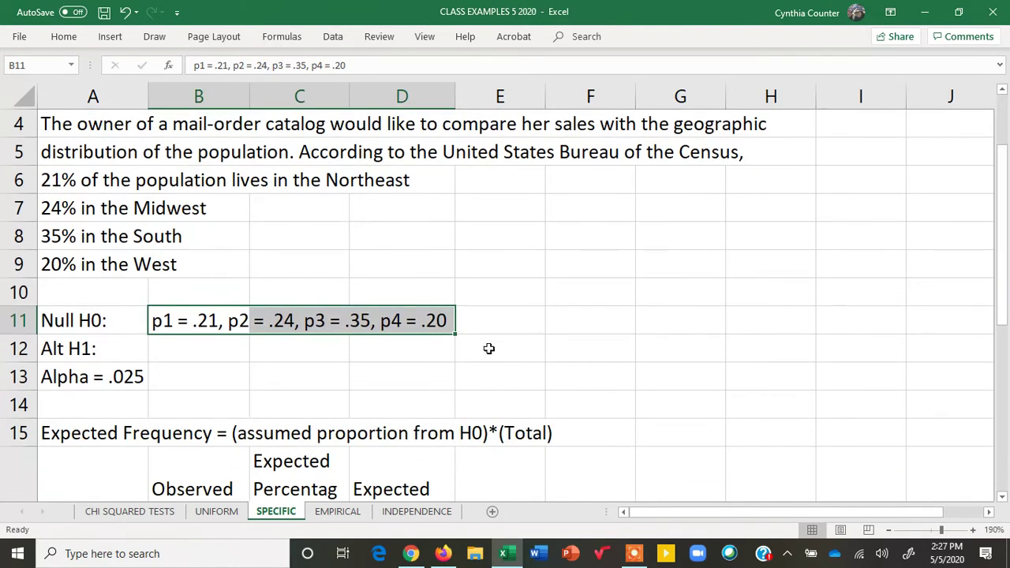
{"action": "left_click", "coordinate": [178, 359]}
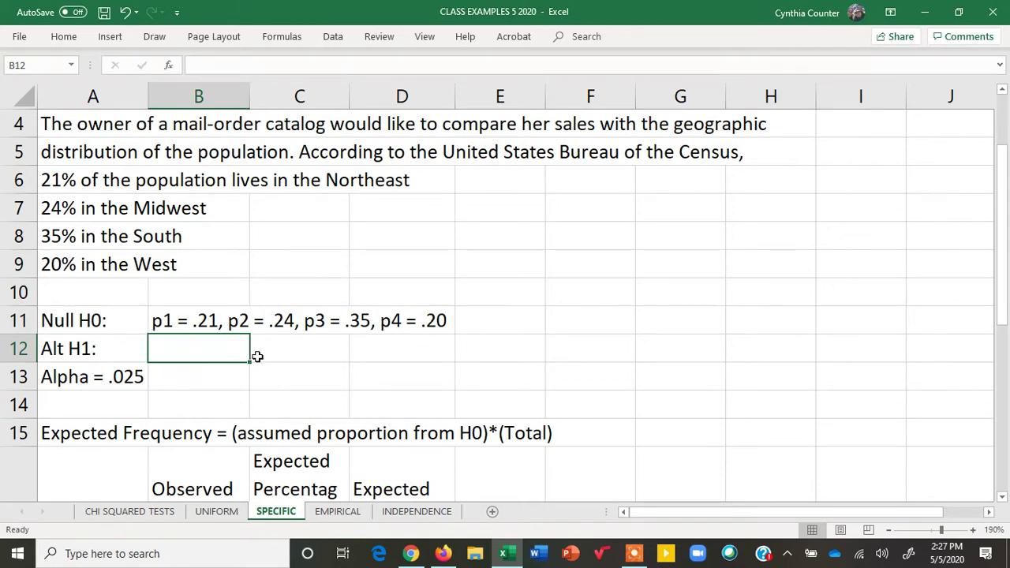
{"action": "type", "text": "At least "}
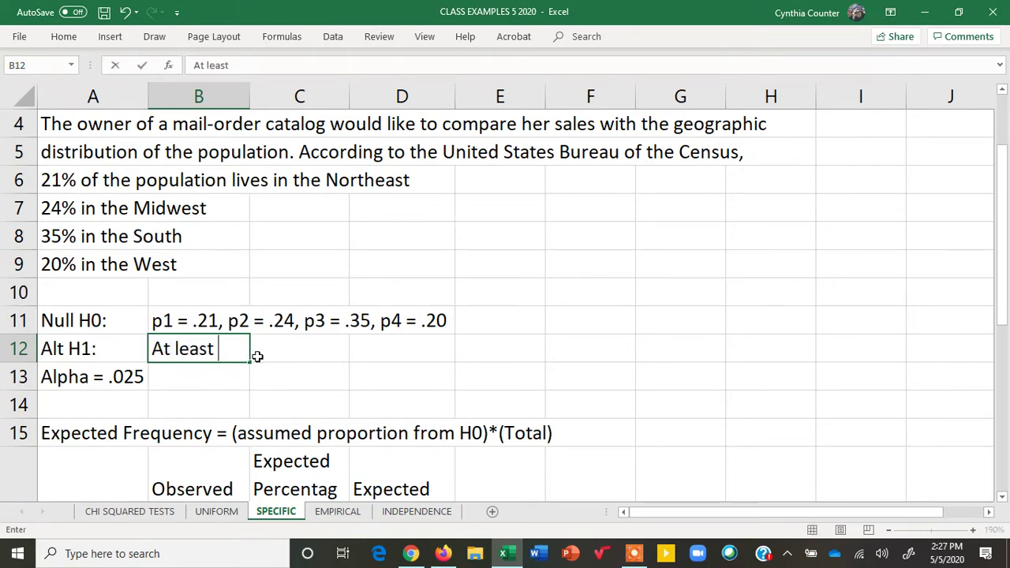
{"action": "type", "text": "one fo th"}
{"action": "key", "text": "BackSpace"}
{"action": "key", "text": "BackSpace"}
{"action": "key", "text": "BackSpace"}
{"action": "key", "text": "BackSpace"}
{"action": "key", "text": "BackSpace"}
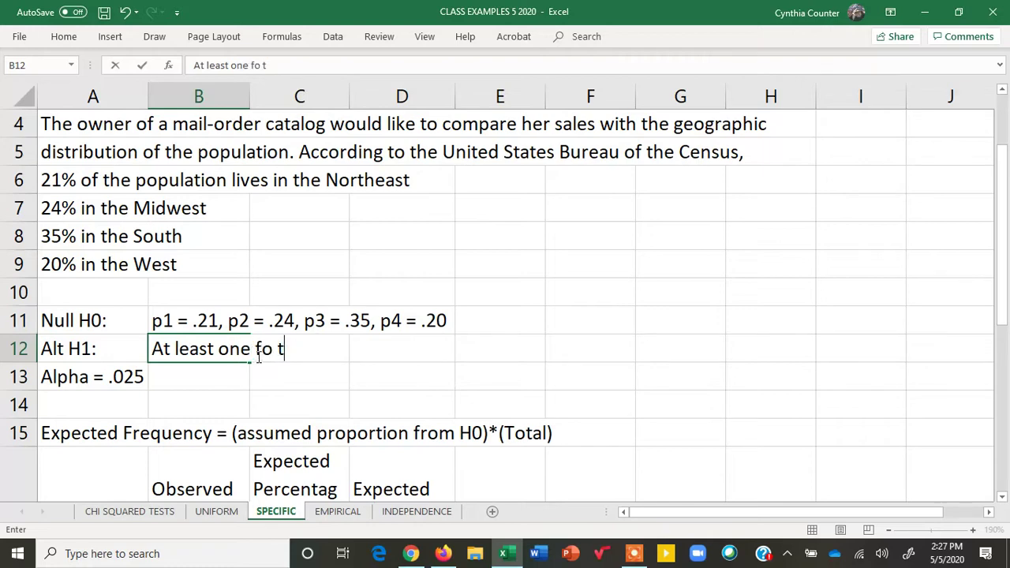
{"action": "type", "text": "of the p"}
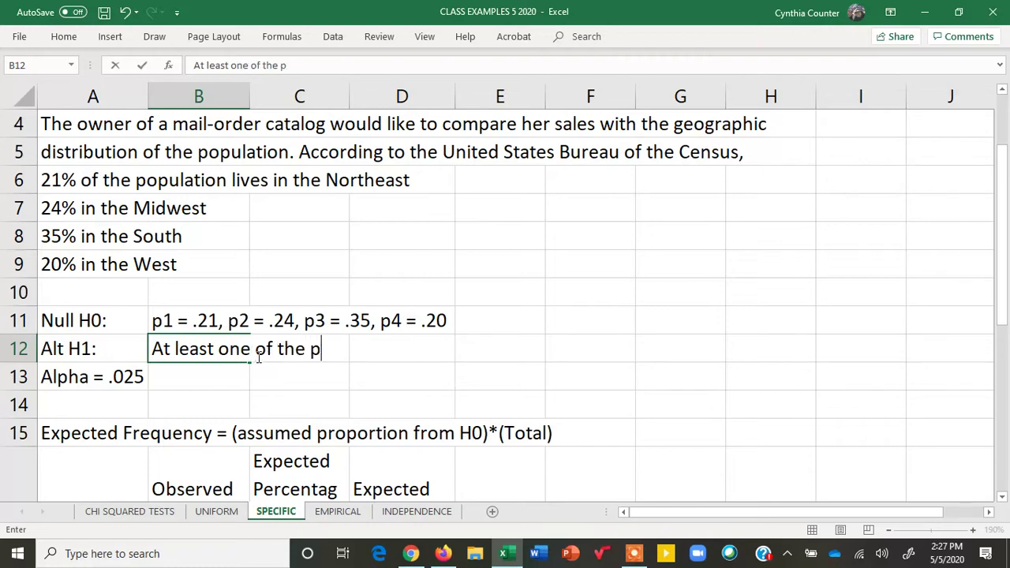
{"action": "type", "text": "roportions is d"}
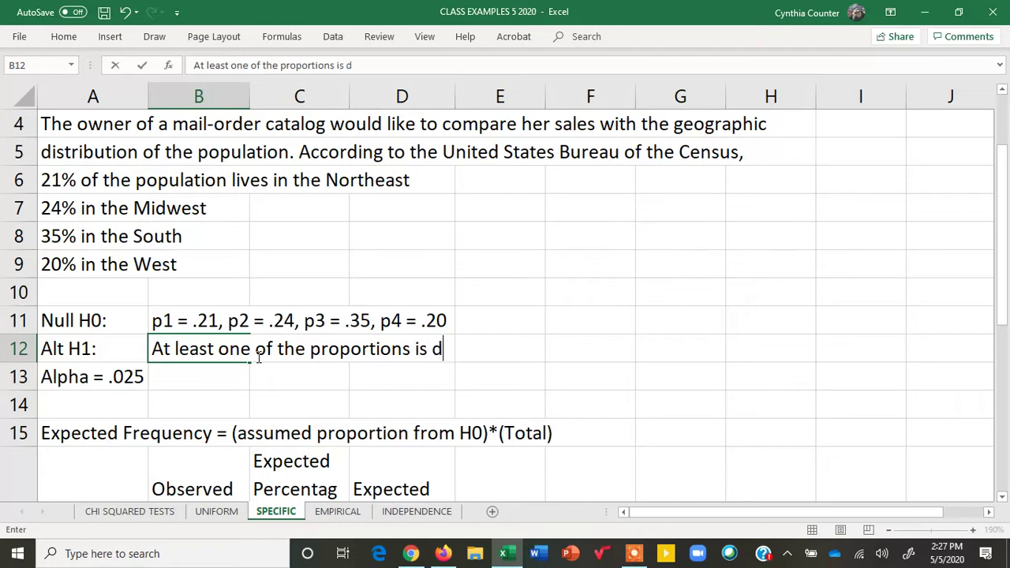
{"action": "type", "text": "ifferent from stated."}
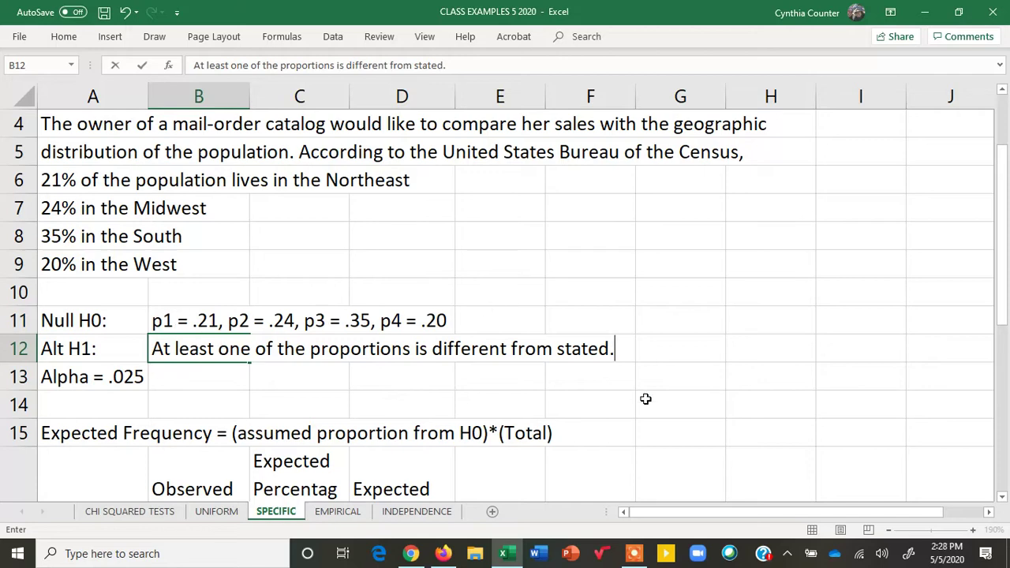
{"action": "key", "text": "Return"}
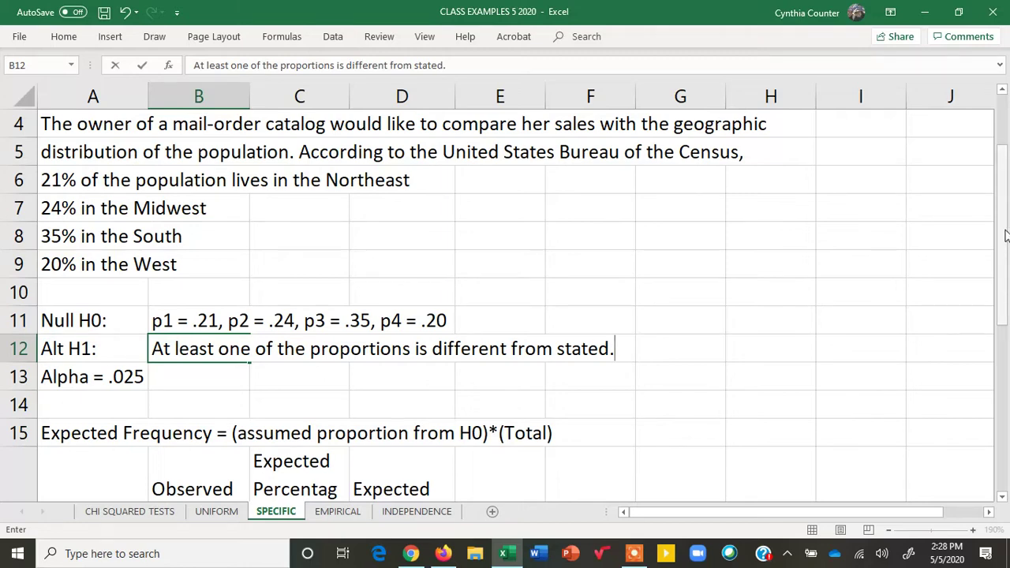
Step: Widen column C slightly so the word "Percentage" in the table header fits on one line
{"action": "left_click_drag", "start_coordinate": [1006, 236], "coordinate": [1008, 395]}
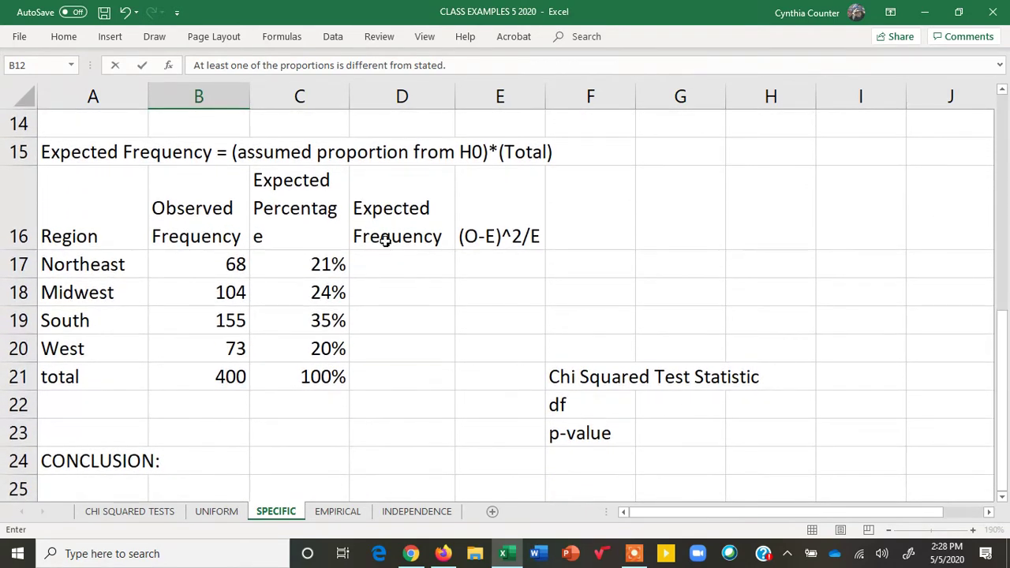
{"action": "left_click", "coordinate": [344, 96]}
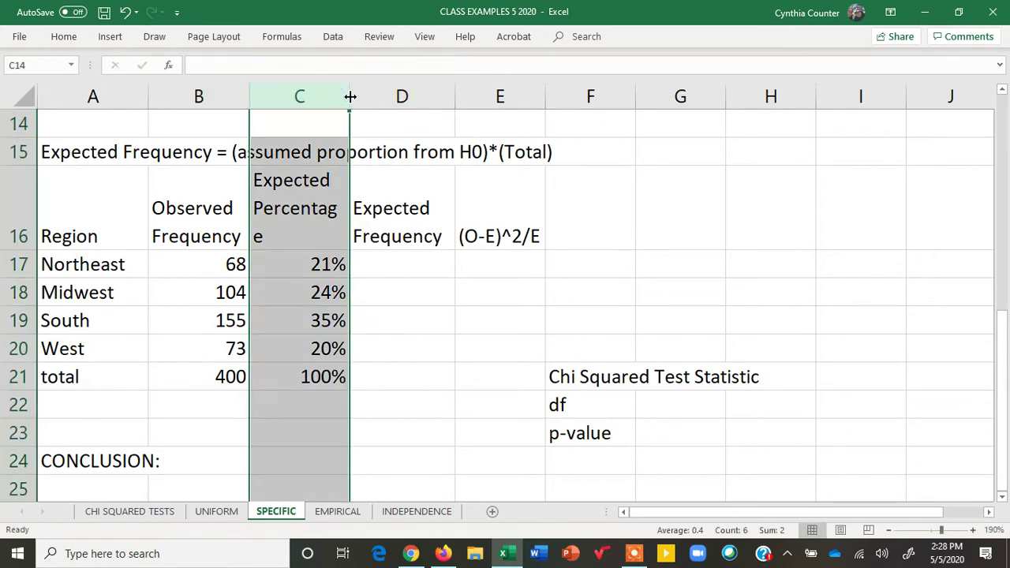
{"action": "left_click_drag", "start_coordinate": [349, 96], "coordinate": [363, 95]}
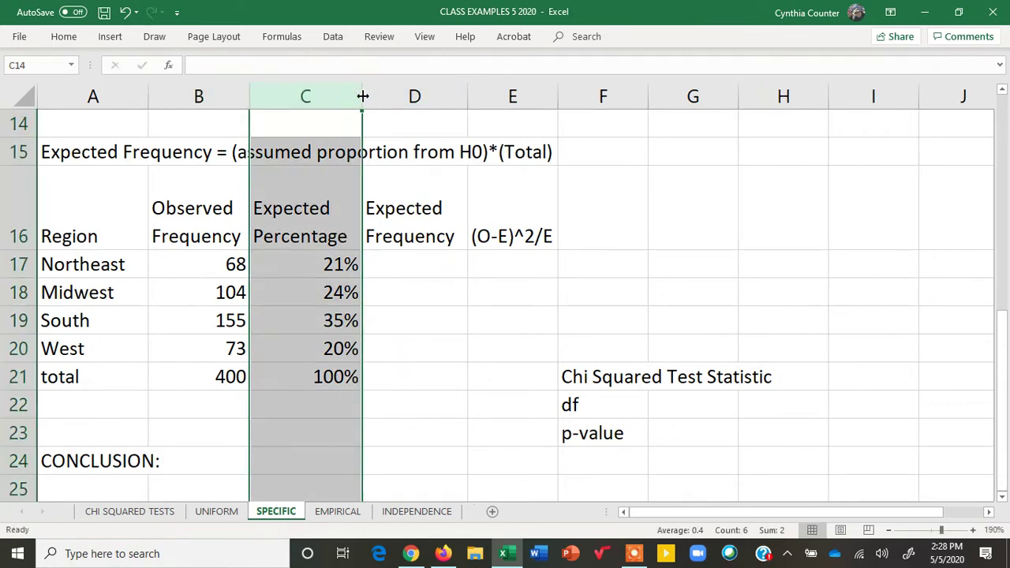
Step: Examine the observed frequency column and the region categories listed in A17:A20
{"action": "left_click", "coordinate": [200, 219]}
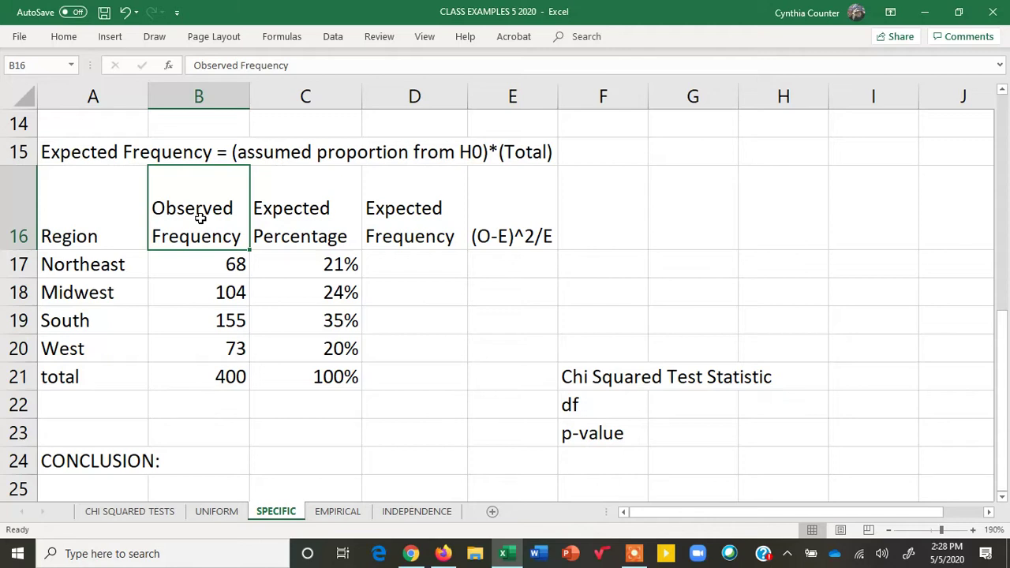
{"action": "left_click_drag", "start_coordinate": [200, 218], "coordinate": [209, 376]}
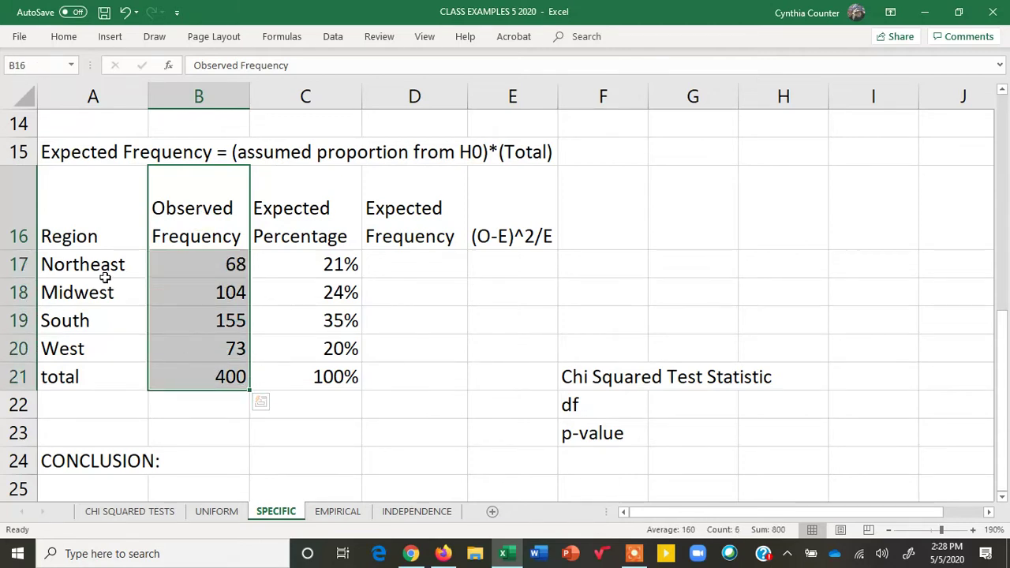
{"action": "left_click", "coordinate": [93, 240]}
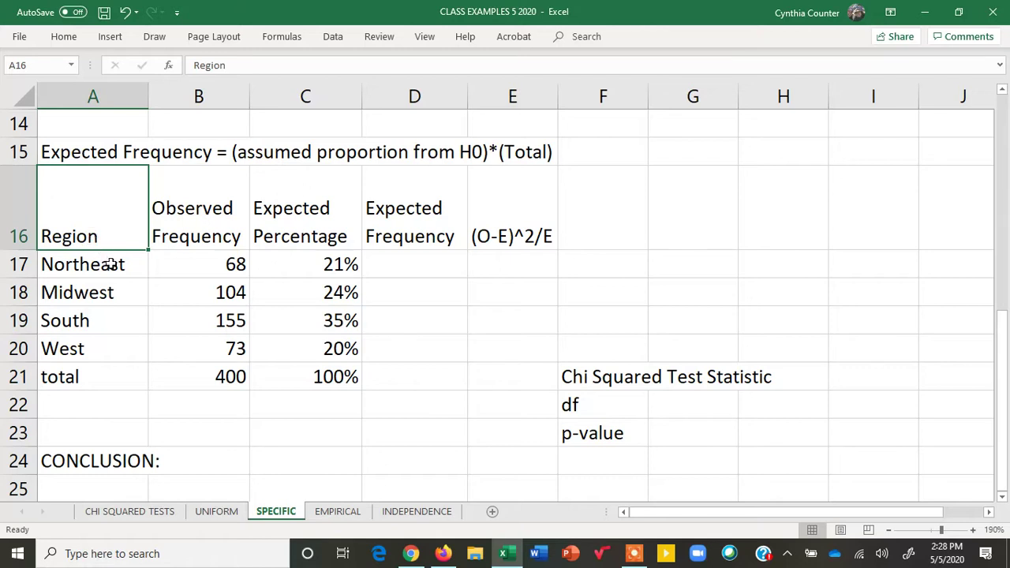
{"action": "left_click", "coordinate": [112, 264]}
{"action": "key", "text": "Down"}
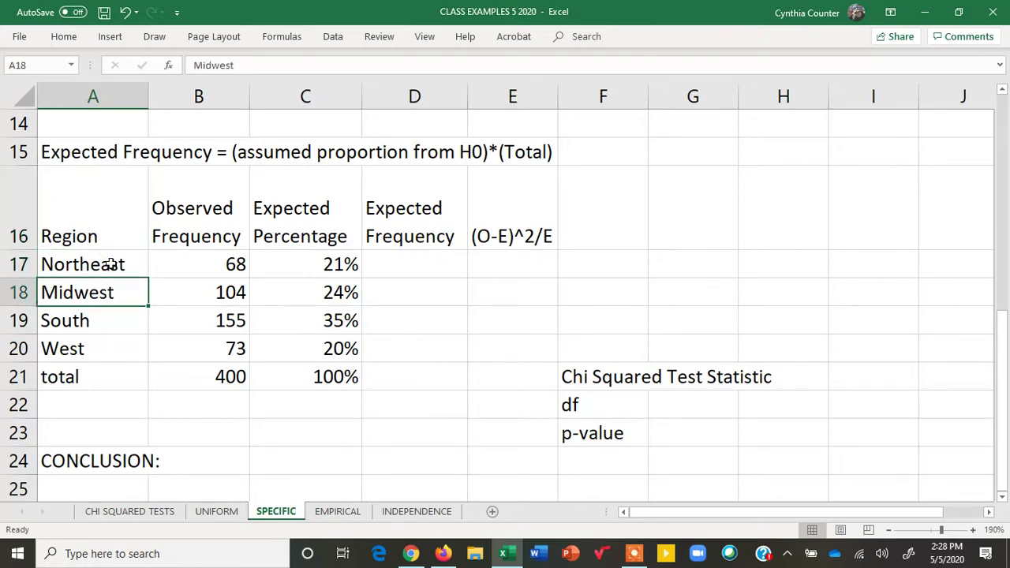
{"action": "key", "text": "Down"}
{"action": "key", "text": "Down"}
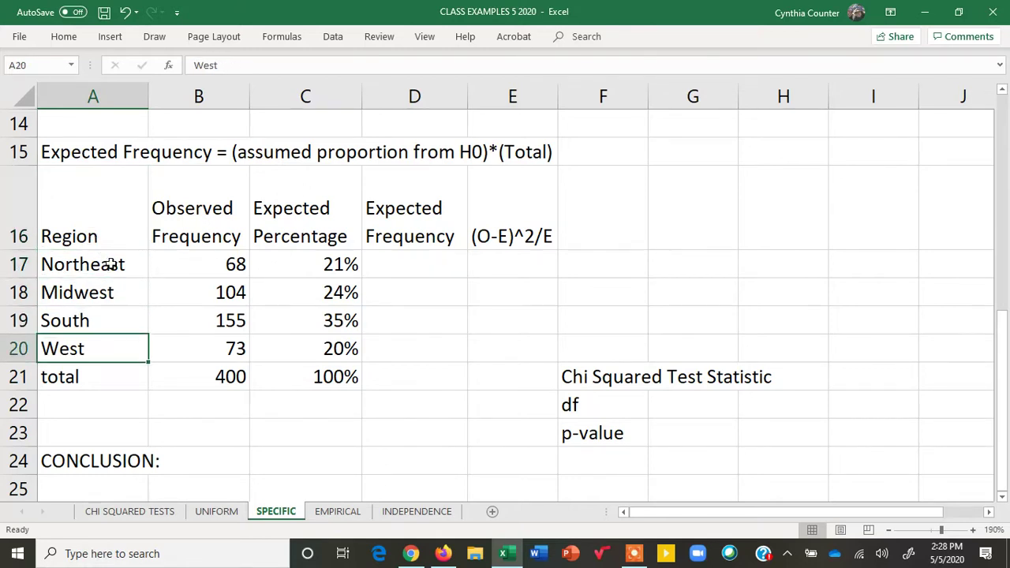
{"action": "left_click", "coordinate": [79, 237]}
{"action": "left_click", "coordinate": [94, 262]}
{"action": "left_click_drag", "start_coordinate": [95, 262], "coordinate": [97, 337]}
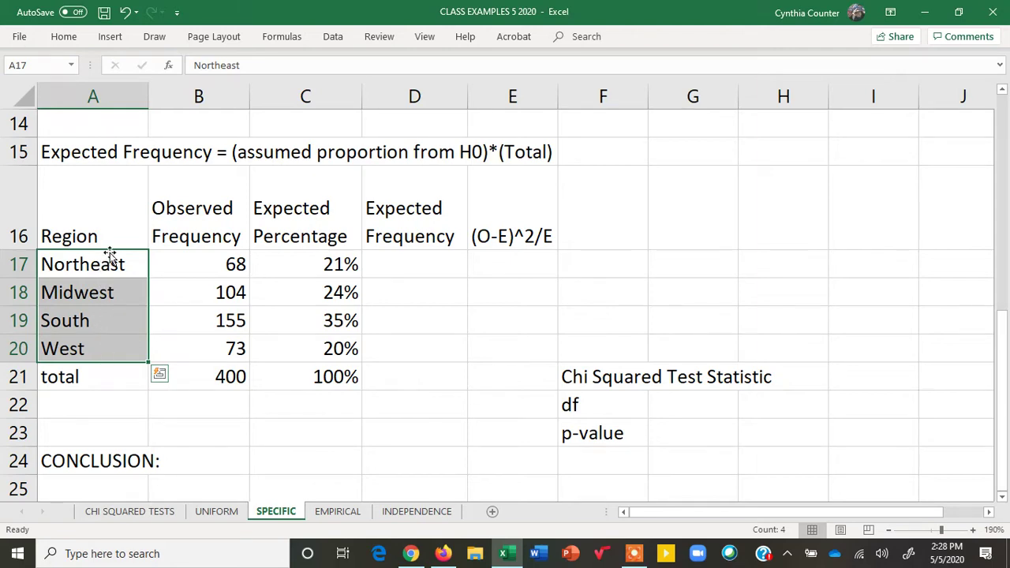
Step: Review each region's observed frequency and the total, along with the expected percentages in column C
{"action": "left_click", "coordinate": [200, 268]}
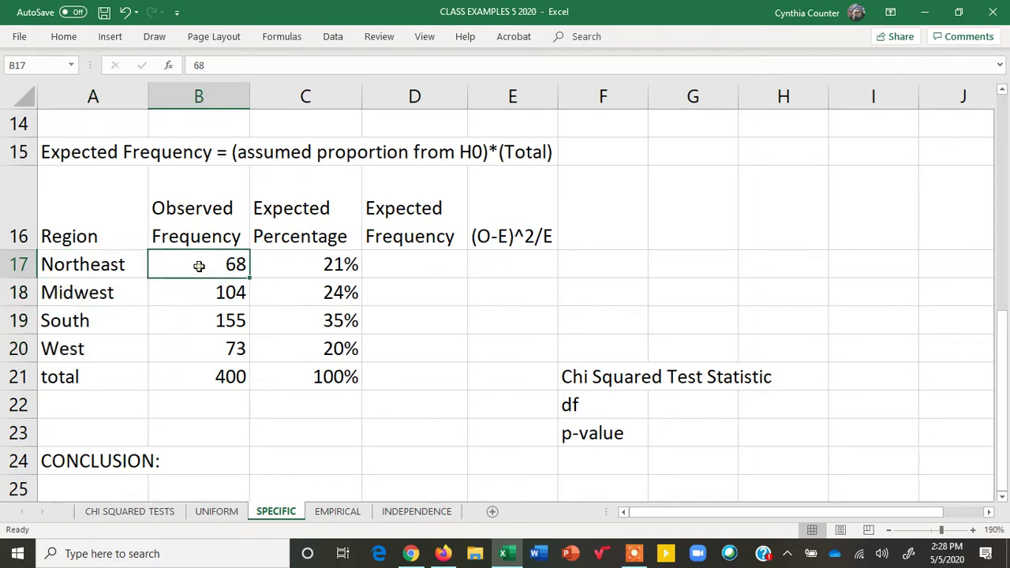
{"action": "key", "text": "Down"}
{"action": "key", "text": "Down"}
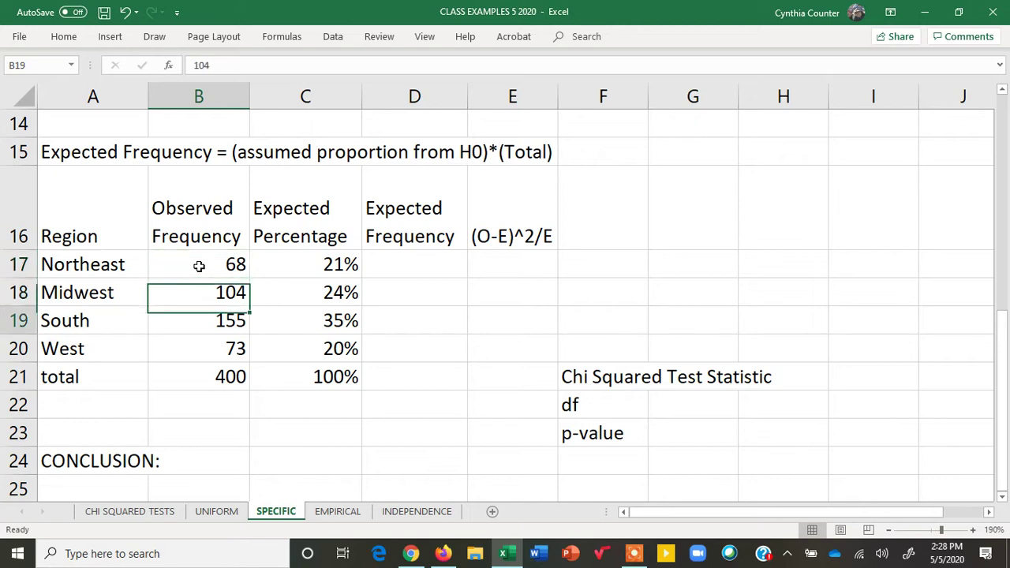
{"action": "key", "text": "Down"}
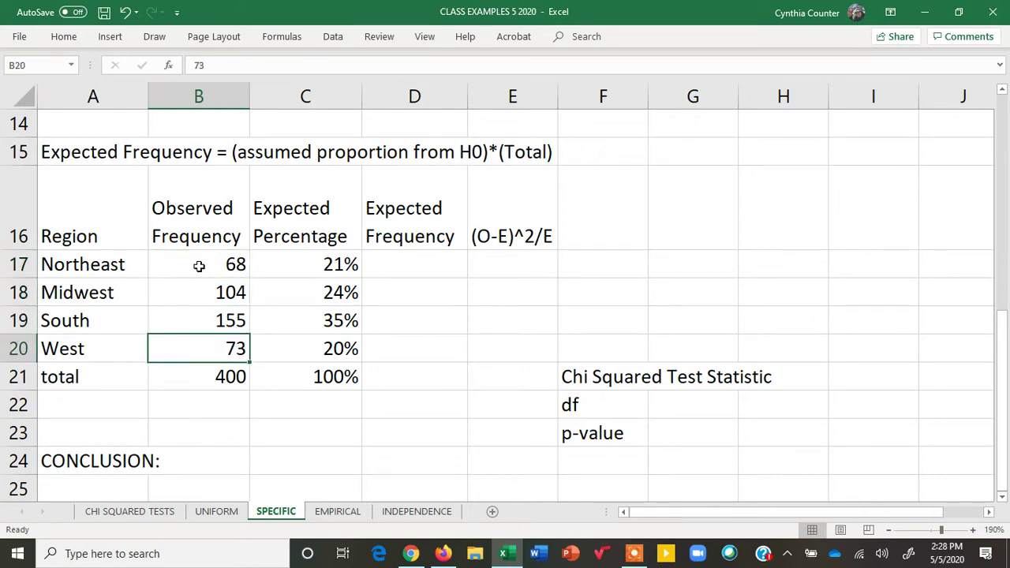
{"action": "key", "text": "Down"}
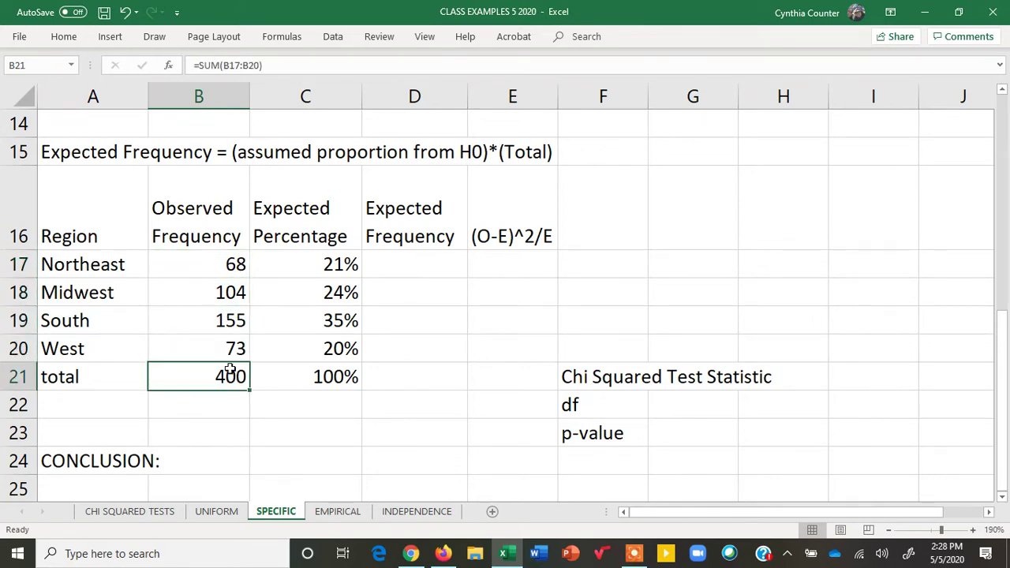
{"action": "left_click", "coordinate": [292, 261]}
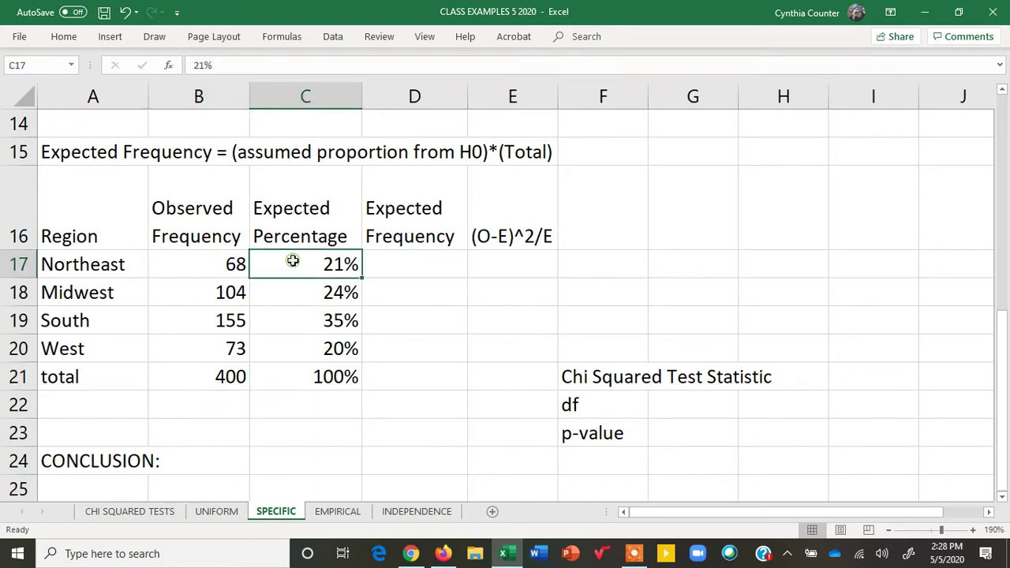
{"action": "key", "text": "Down"}
{"action": "key", "text": "Down"}
{"action": "key", "text": "Down"}
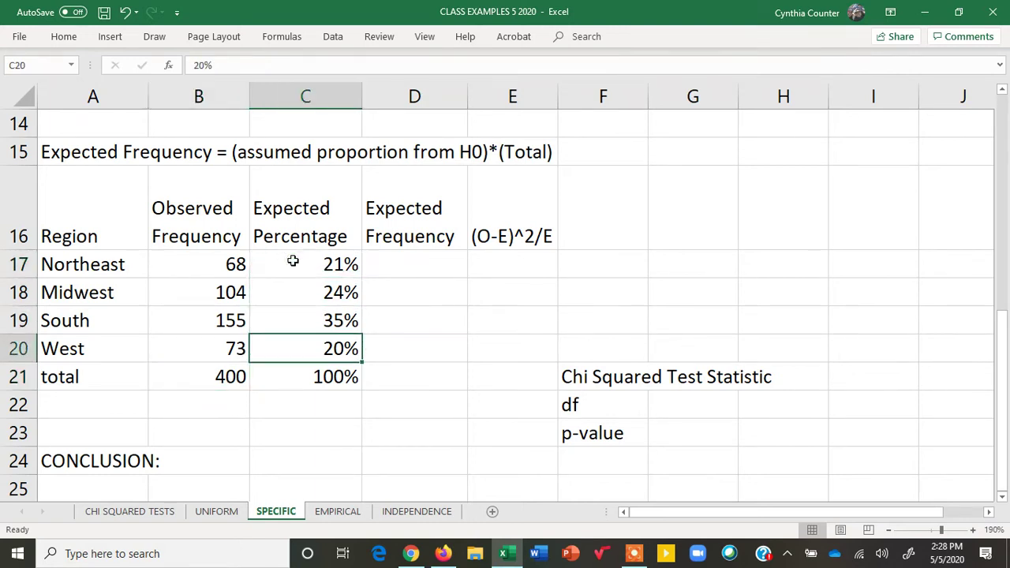
{"action": "left_click", "coordinate": [434, 207]}
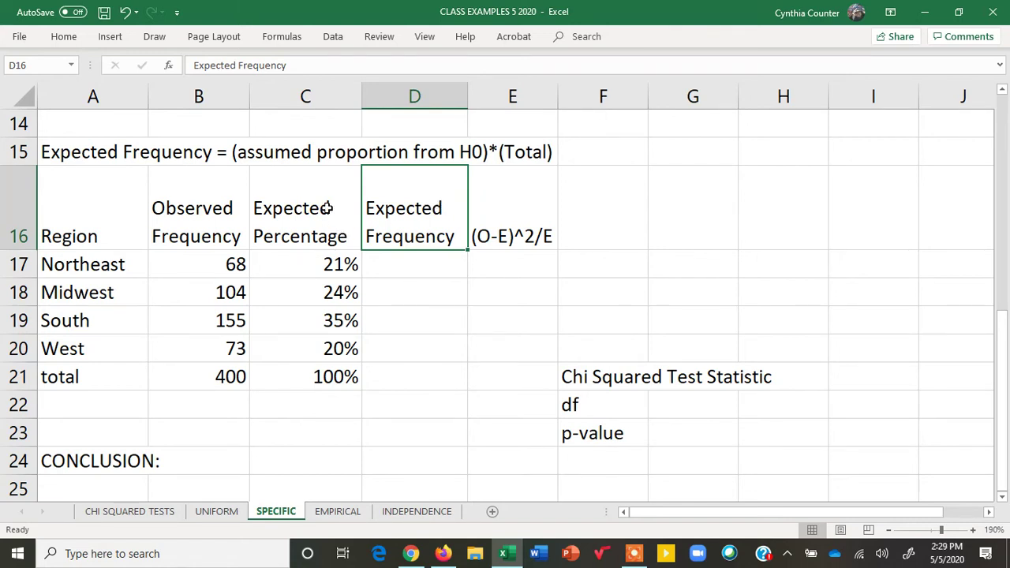
{"action": "left_click_drag", "start_coordinate": [327, 208], "coordinate": [337, 371]}
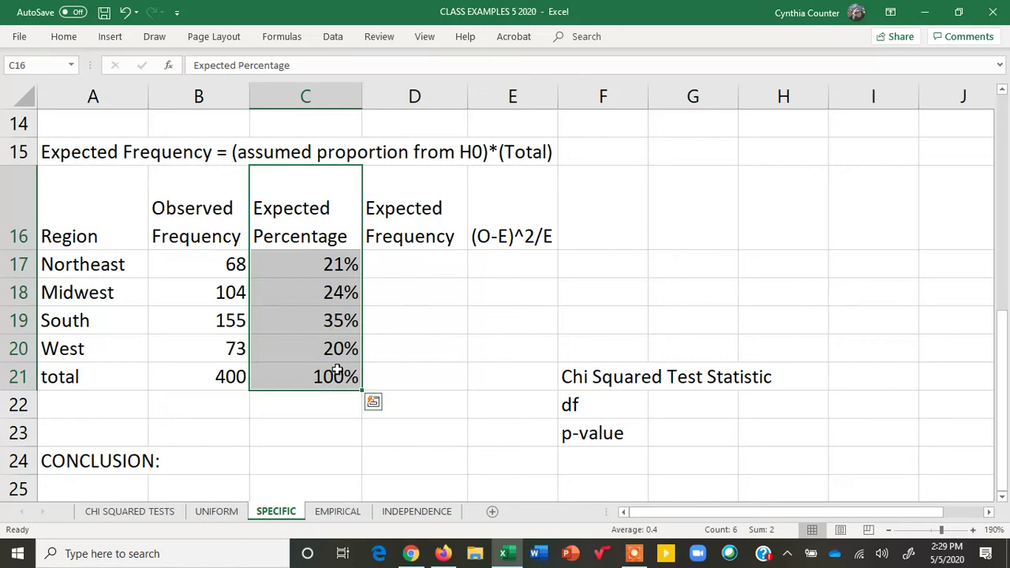
Step: Calculate the Northeast expected frequency in D17 with =C17*$B$21, keeping the reference to the total absolute
{"action": "left_click", "coordinate": [422, 263]}
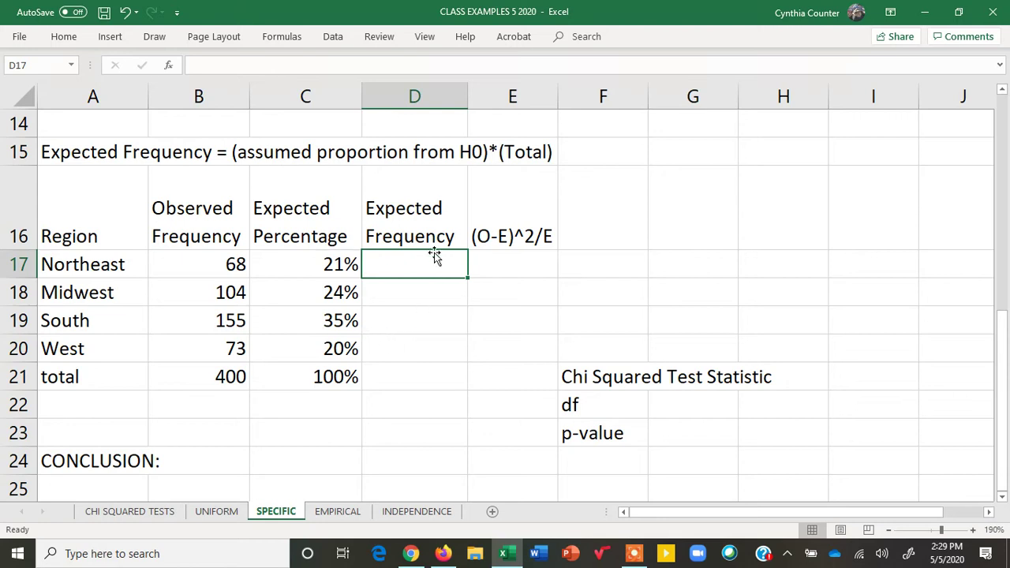
{"action": "type", "text": "="}
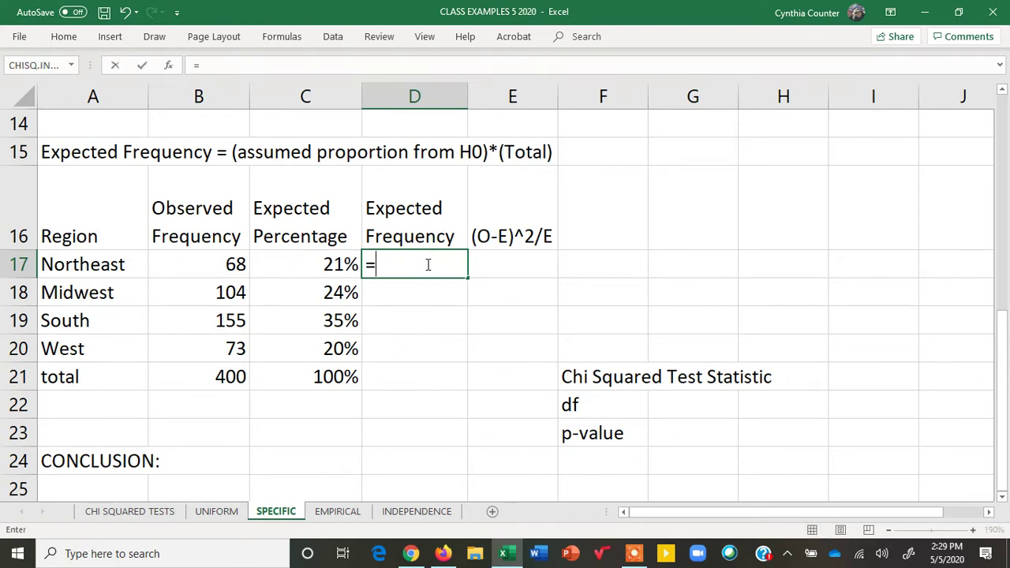
{"action": "left_click", "coordinate": [329, 264]}
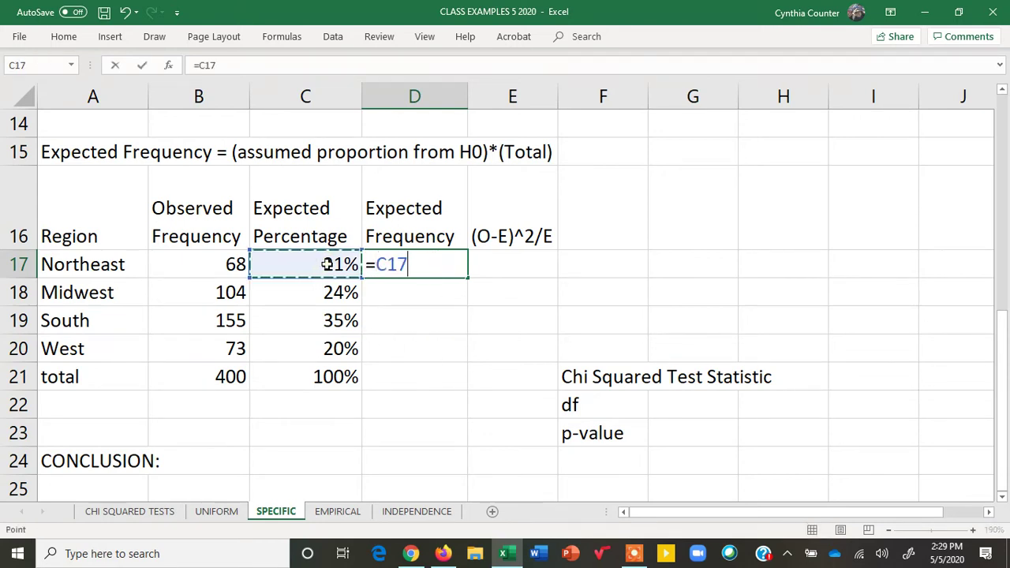
{"action": "type", "text": "*"}
{"action": "left_click", "coordinate": [226, 377]}
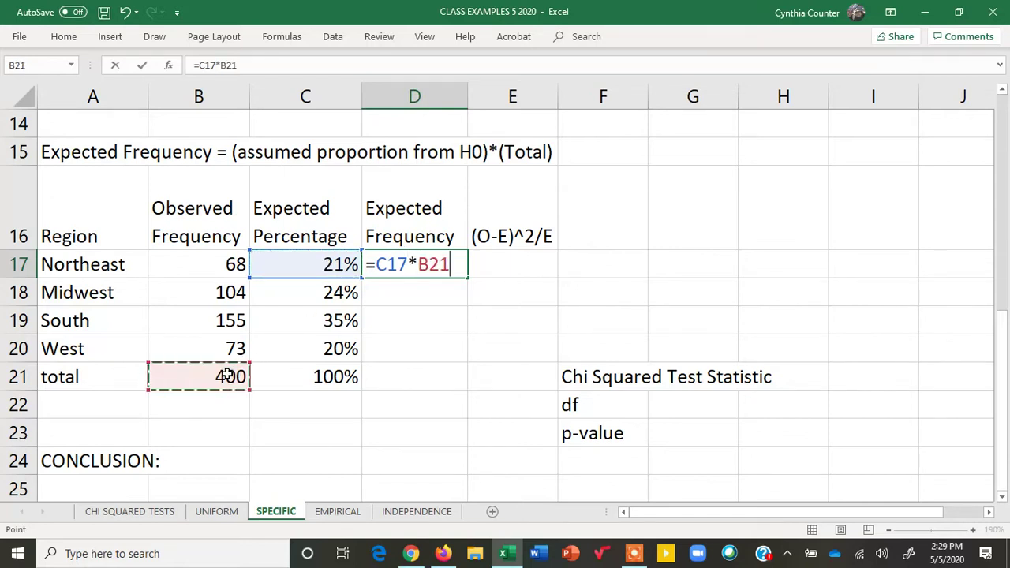
{"action": "key", "text": "F4"}
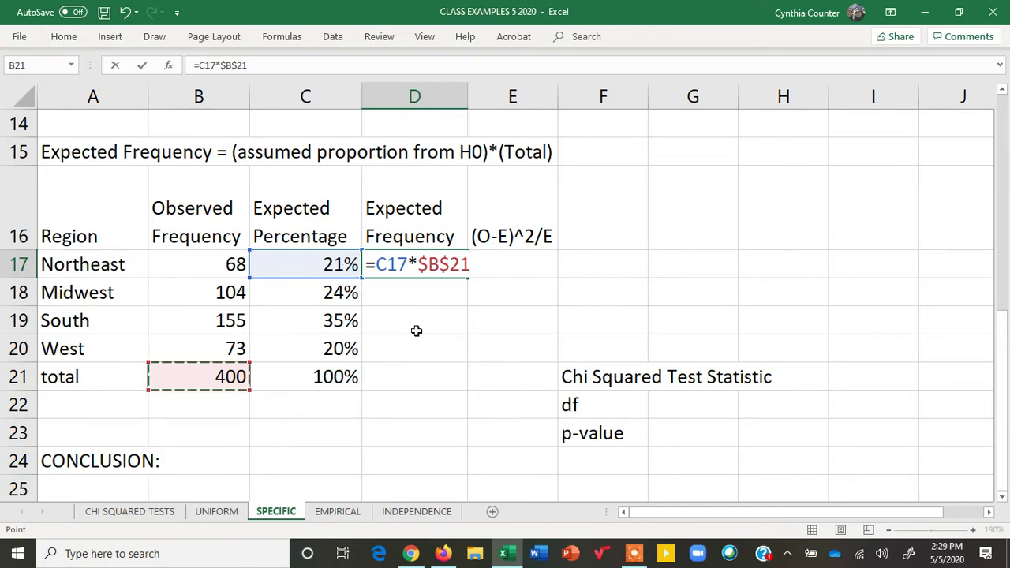
{"action": "key", "text": "Return"}
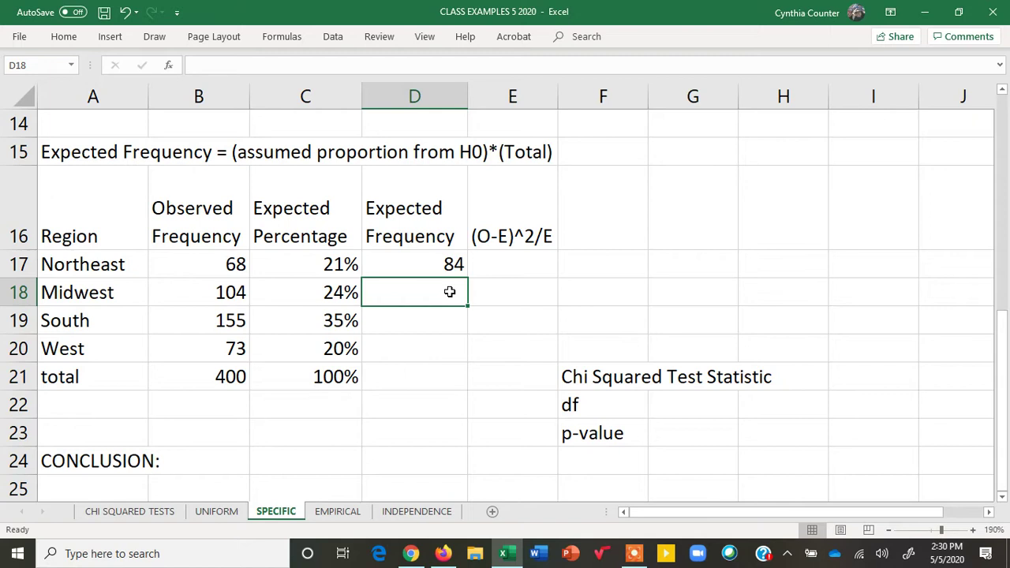
Step: Copy the expected frequency formula from D17 down to D20 and total the column in D21 with =SUM(D17:D20)
{"action": "left_click", "coordinate": [440, 264]}
{"action": "left_click_drag", "start_coordinate": [469, 279], "coordinate": [464, 355]}
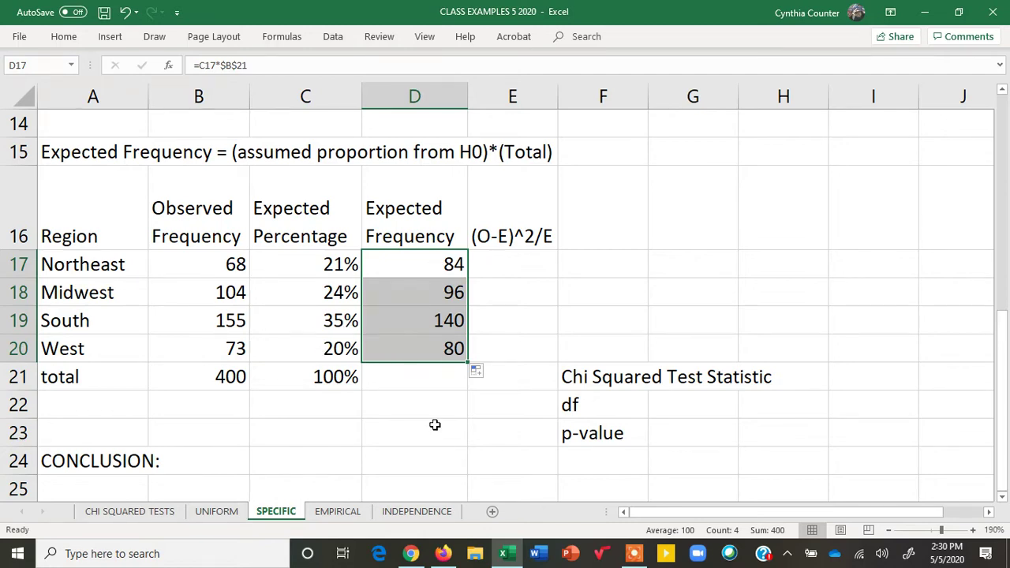
{"action": "left_click", "coordinate": [412, 376]}
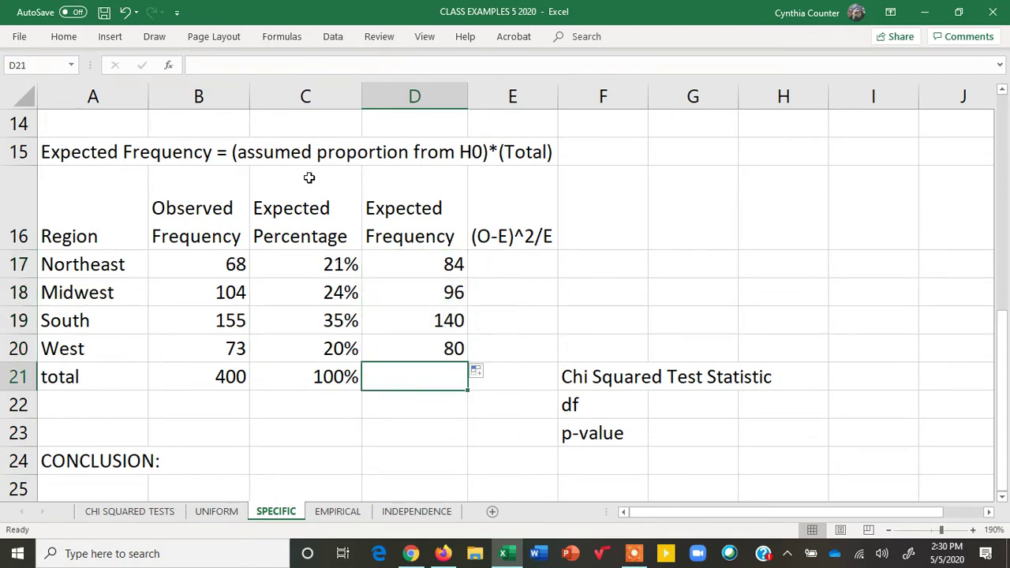
{"action": "left_click", "coordinate": [280, 37]}
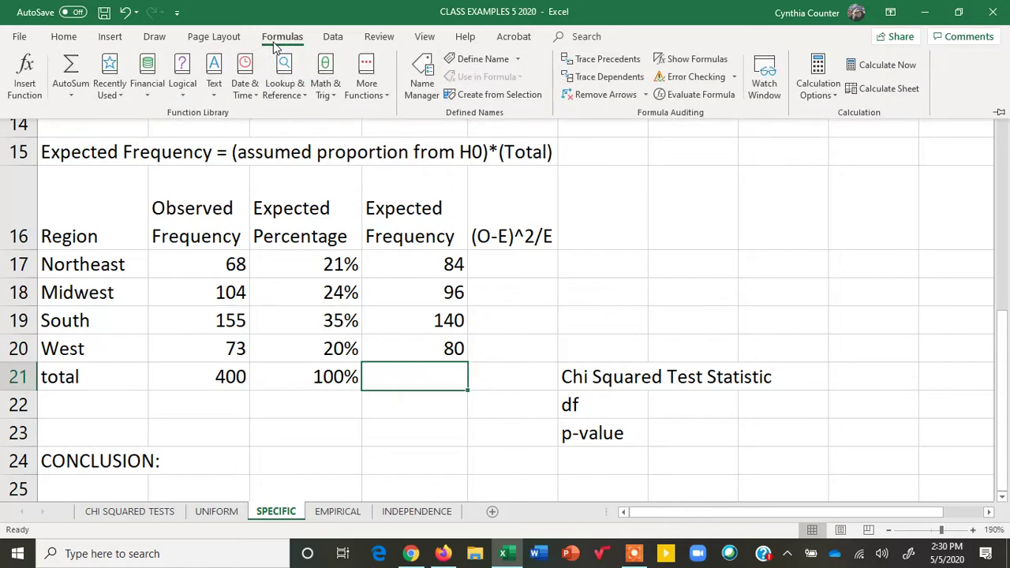
{"action": "key", "text": "alt+equal"}
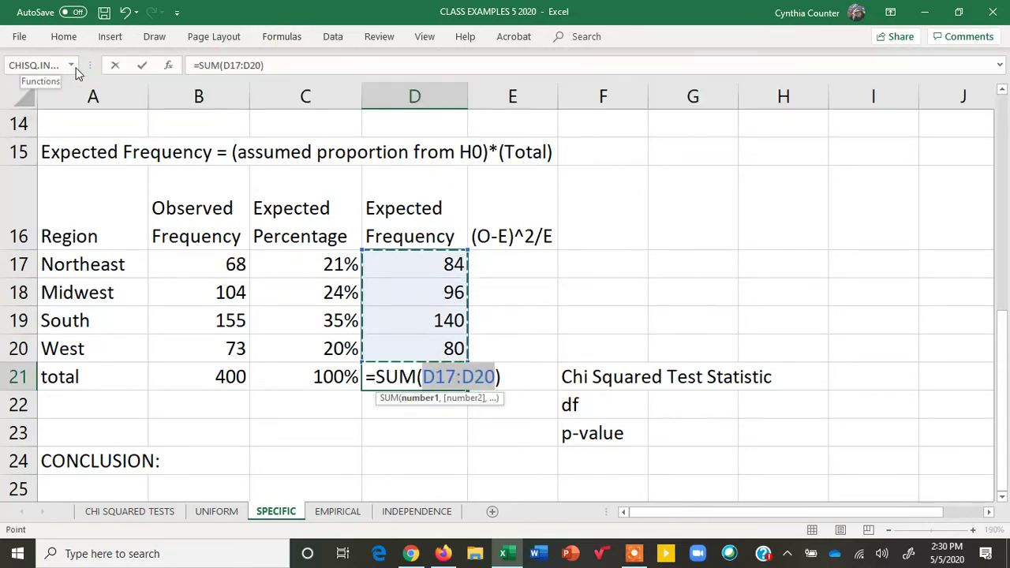
{"action": "key", "text": "Return"}
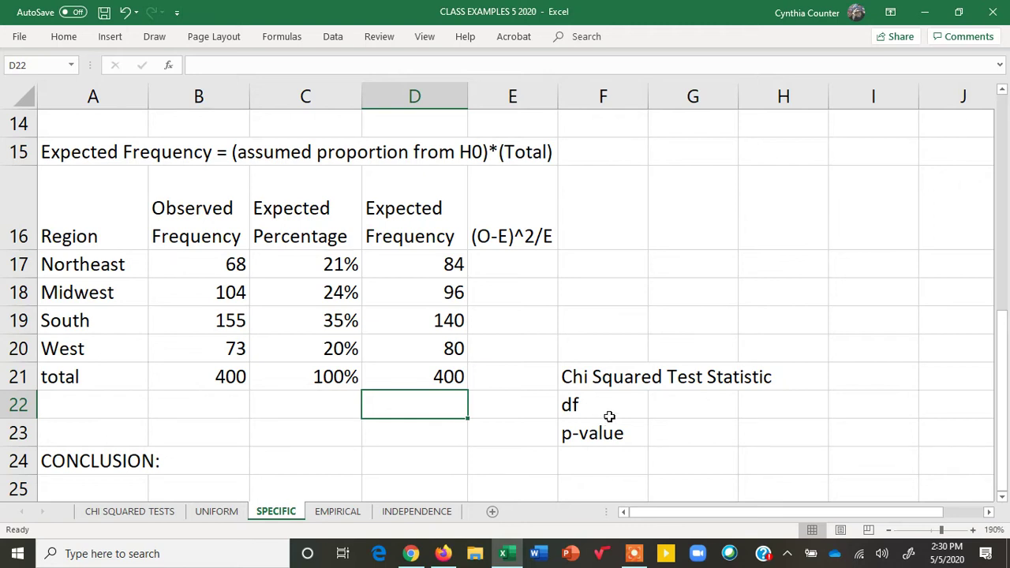
Step: Calculate the Northeast chi-squared contribution in E17 with the formula =(B17-D17)^2/D17
{"action": "left_click_drag", "start_coordinate": [580, 377], "coordinate": [773, 377]}
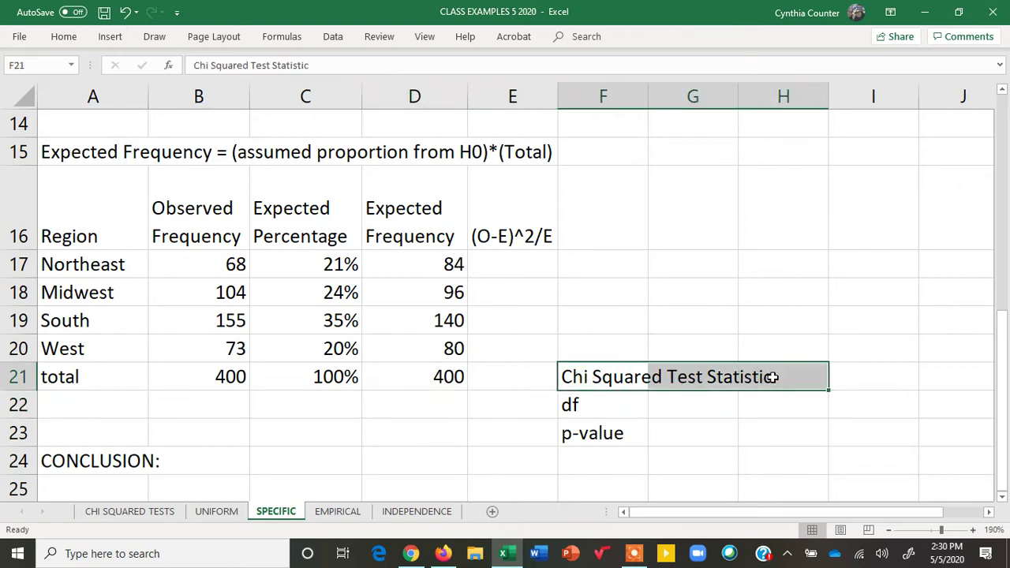
{"action": "left_click", "coordinate": [527, 235]}
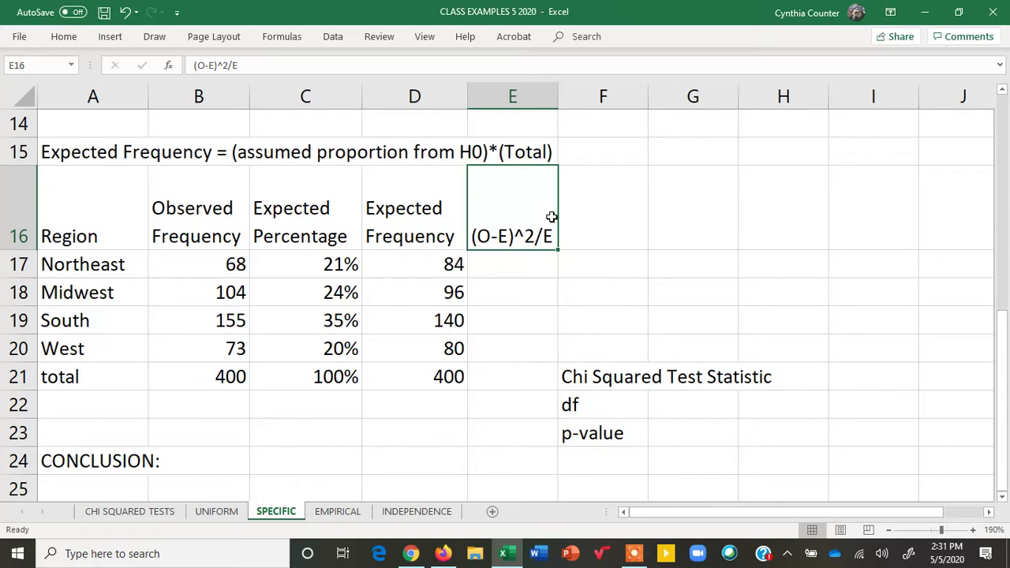
{"action": "left_click", "coordinate": [538, 256]}
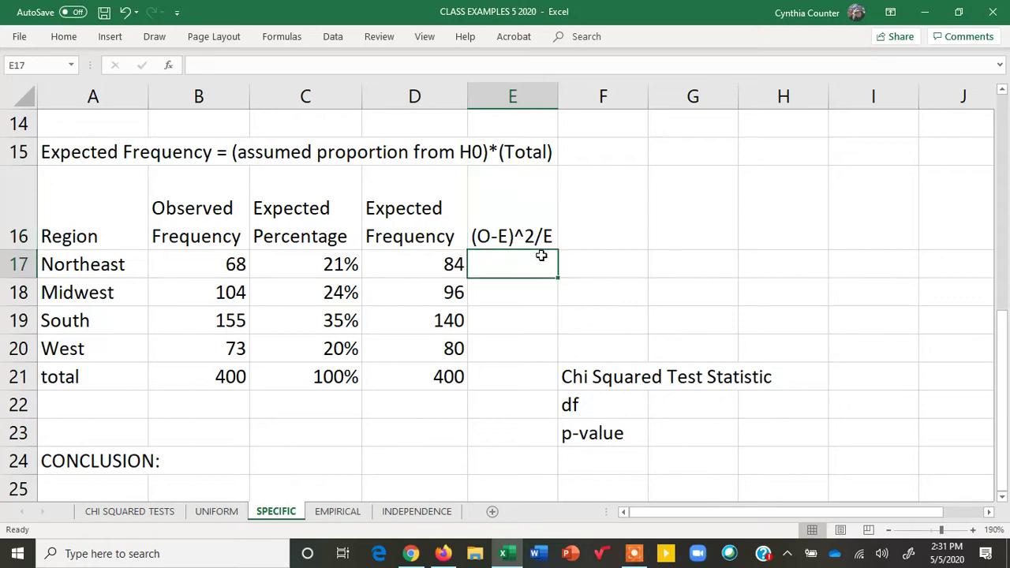
{"action": "type", "text": "=("}
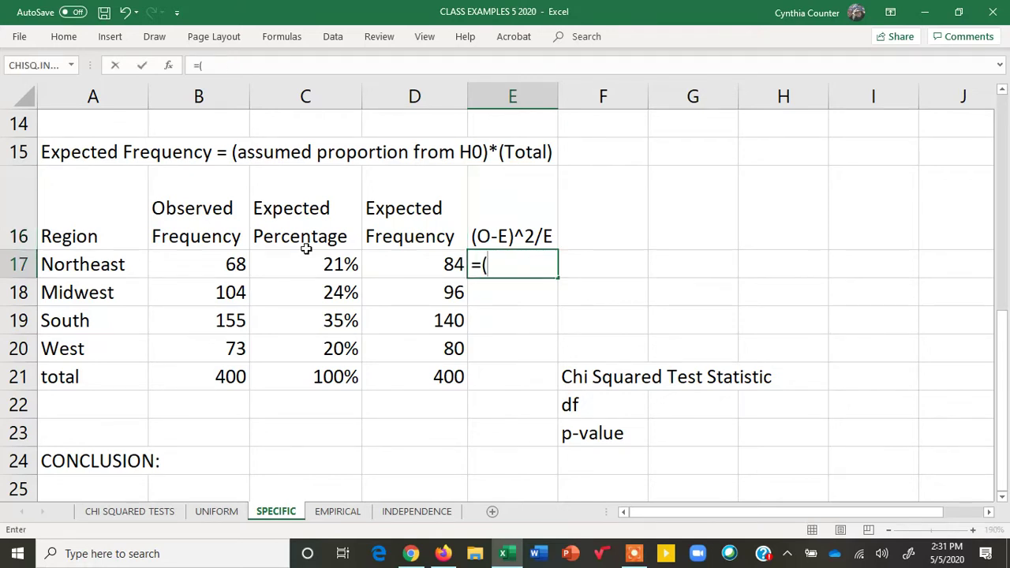
{"action": "left_click", "coordinate": [203, 266]}
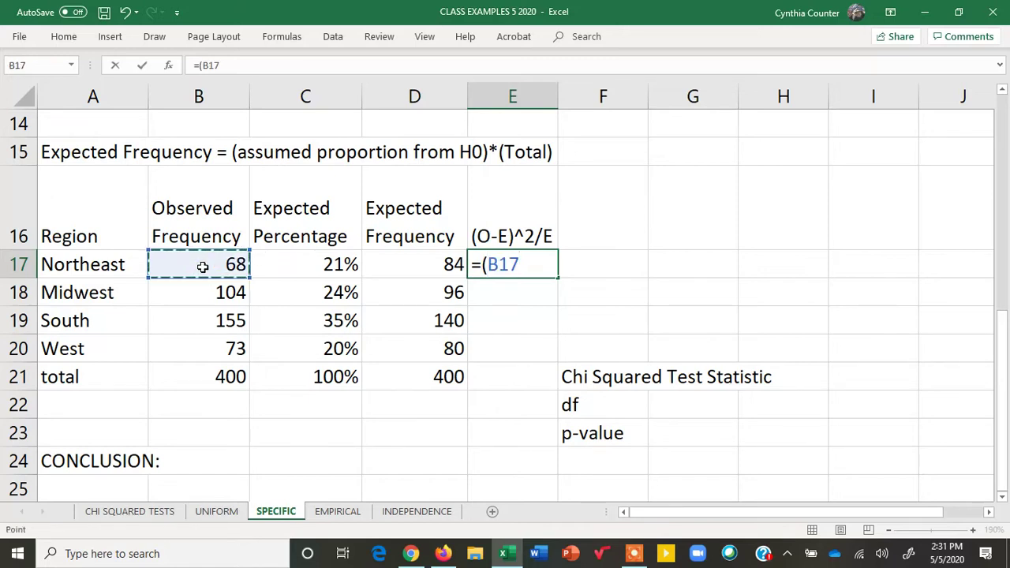
{"action": "type", "text": "-"}
{"action": "left_click", "coordinate": [416, 262]}
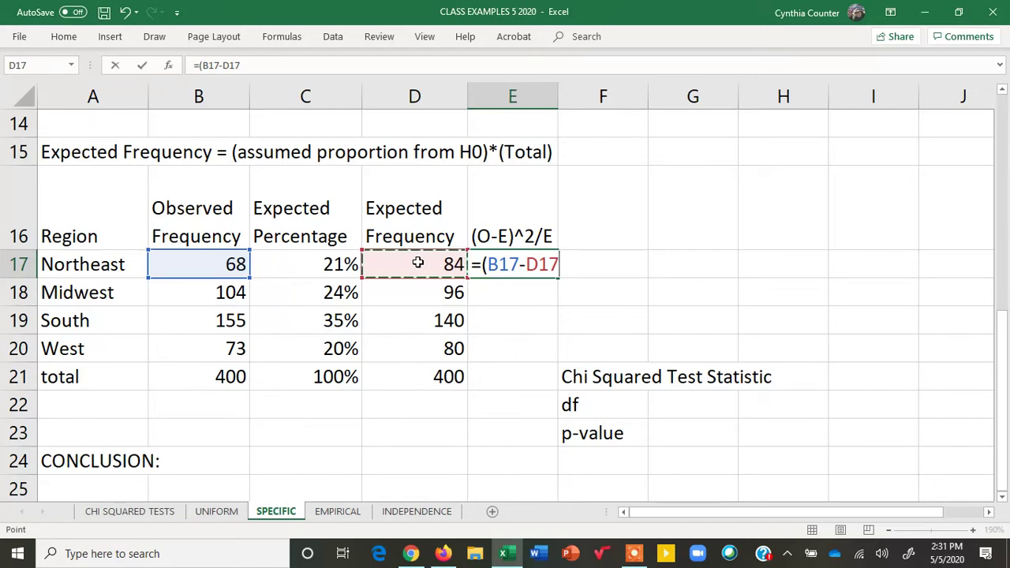
{"action": "type", "text": ")^2"}
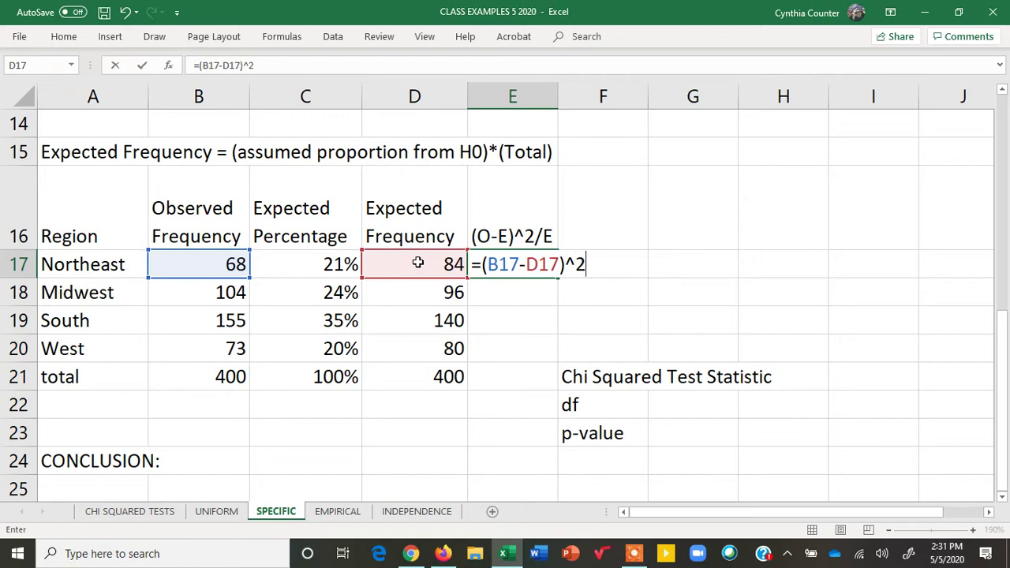
{"action": "type", "text": "/"}
{"action": "left_click", "coordinate": [418, 262]}
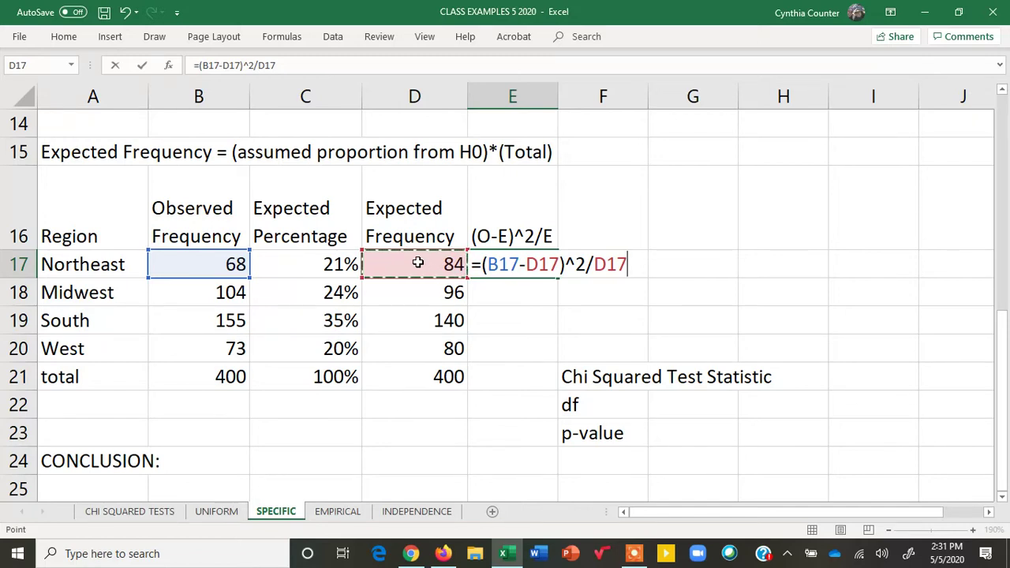
{"action": "key", "text": "Return"}
Step: Copy the (O-E)^2/E formula from E17 down to E20 and compute the test statistic in E21 with =SUM(E17:E20)
{"action": "left_click", "coordinate": [505, 263]}
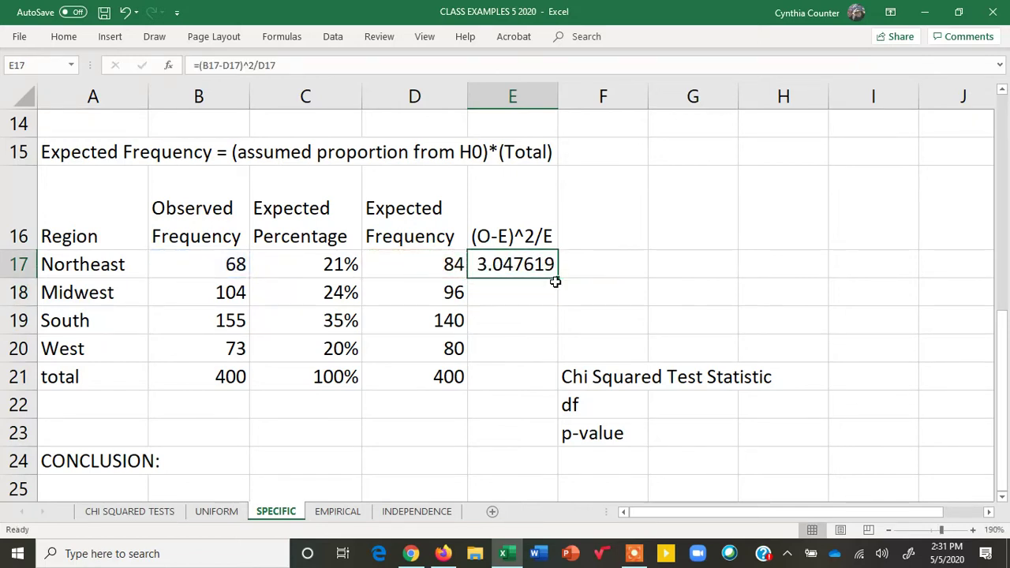
{"action": "left_click_drag", "start_coordinate": [556, 281], "coordinate": [559, 359]}
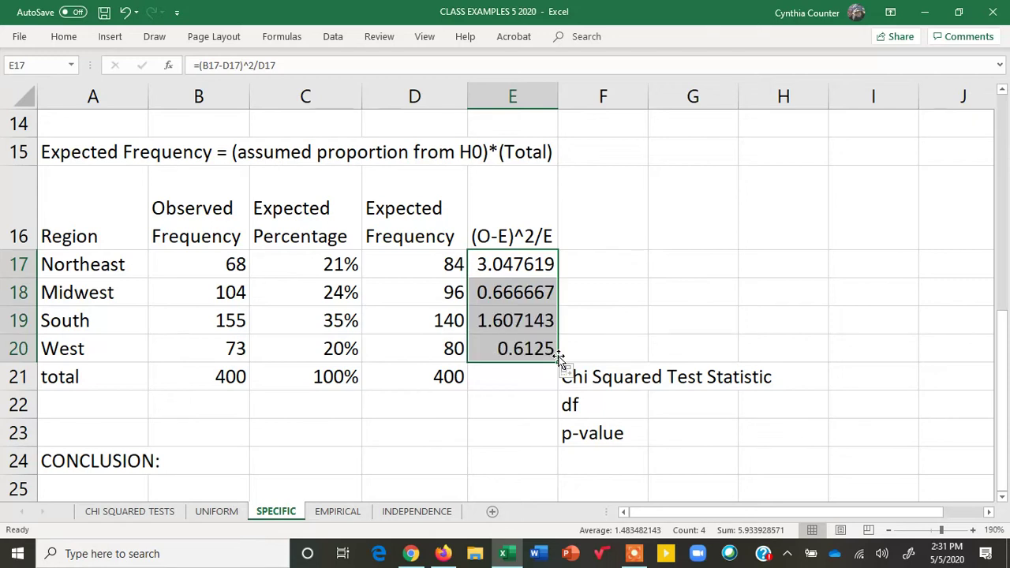
{"action": "left_click", "coordinate": [524, 378]}
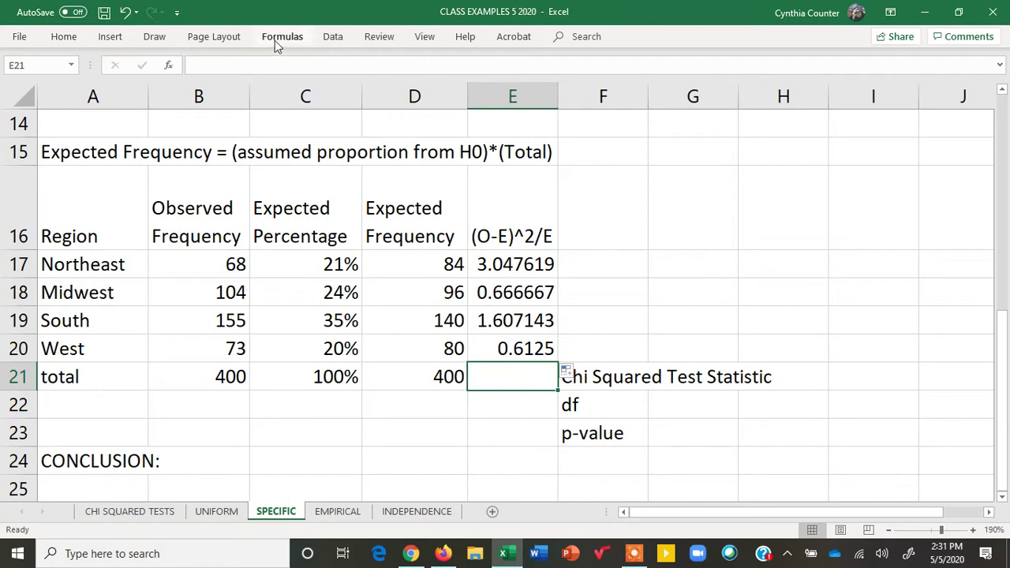
{"action": "left_click", "coordinate": [274, 41]}
{"action": "left_click", "coordinate": [70, 66]}
{"action": "key", "text": "Return"}
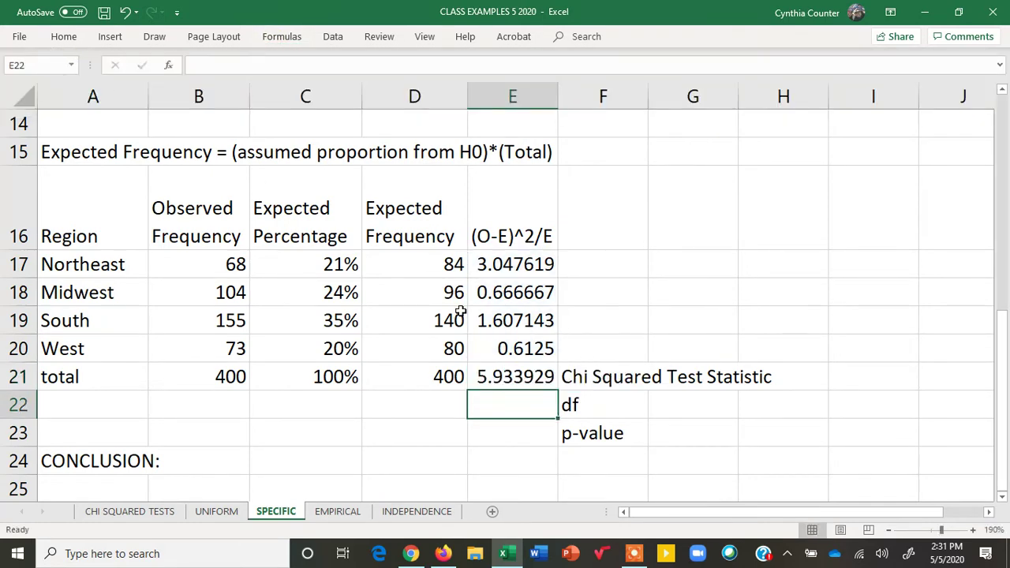
Step: Enter 3 as the degrees of freedom in E22, beside the df label
{"action": "left_click", "coordinate": [489, 383]}
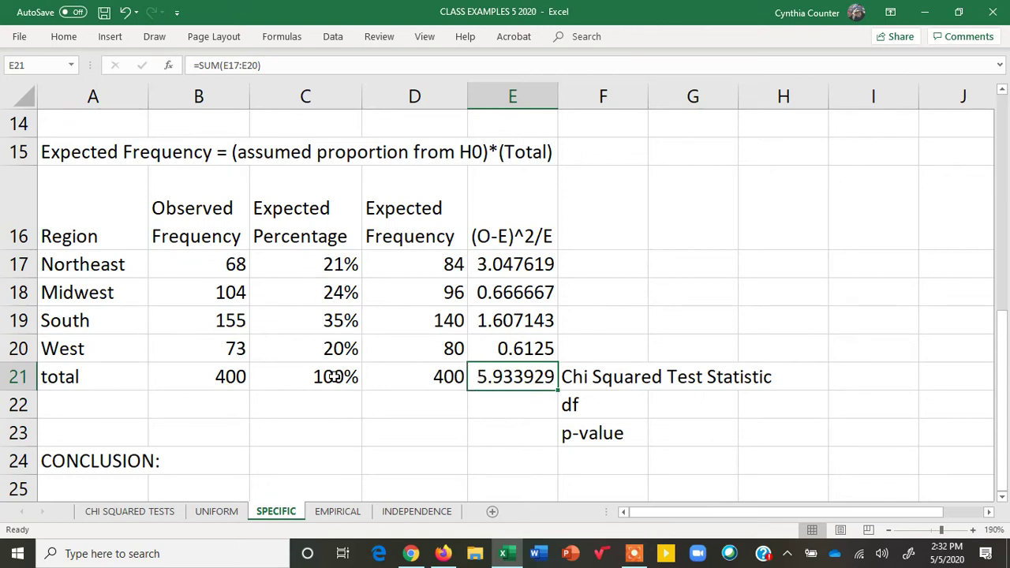
{"action": "left_click", "coordinate": [517, 402]}
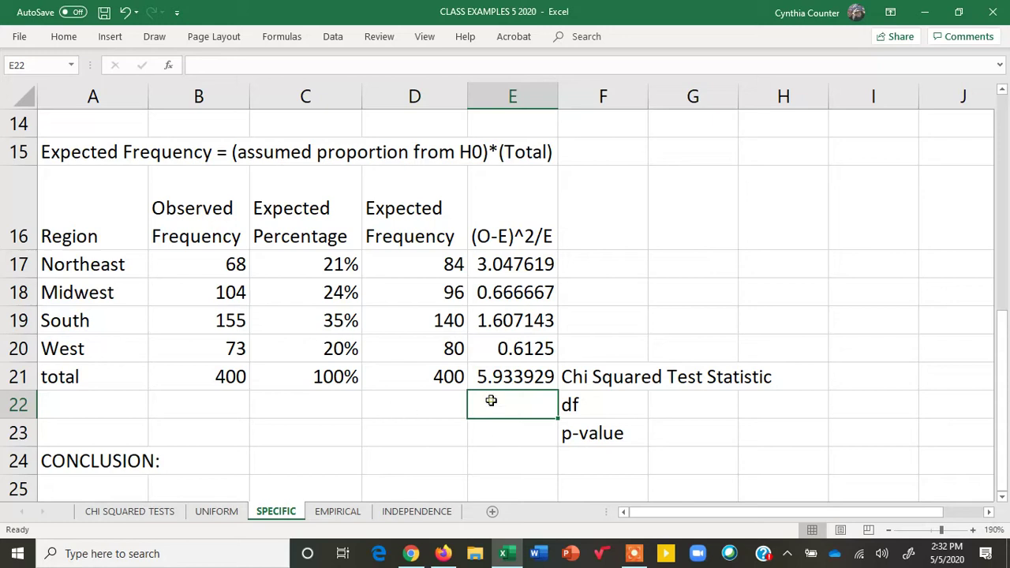
{"action": "type", "text": "3"}
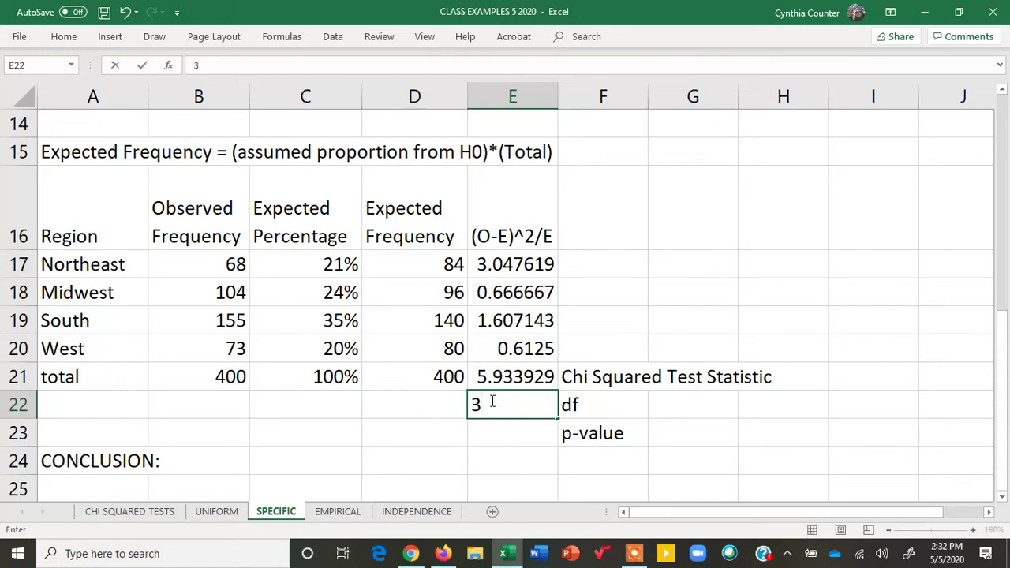
{"action": "key", "text": "Return"}
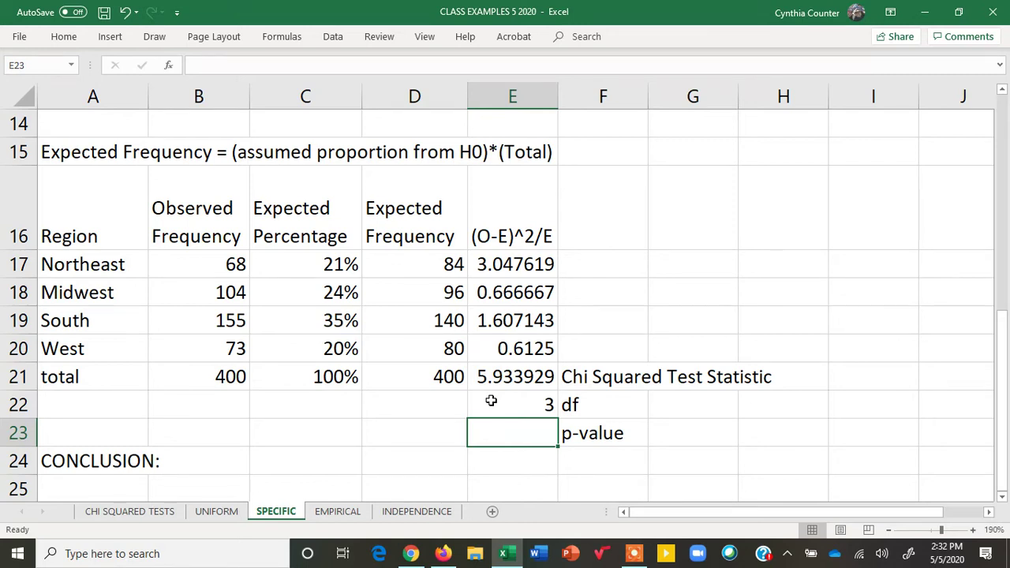
Step: Use the screen recorder's drawing tool to sketch a black right-skewed curve over columns F to I, with a baseline, plus sign and rightward arrow below
{"action": "left_click", "coordinate": [636, 556]}
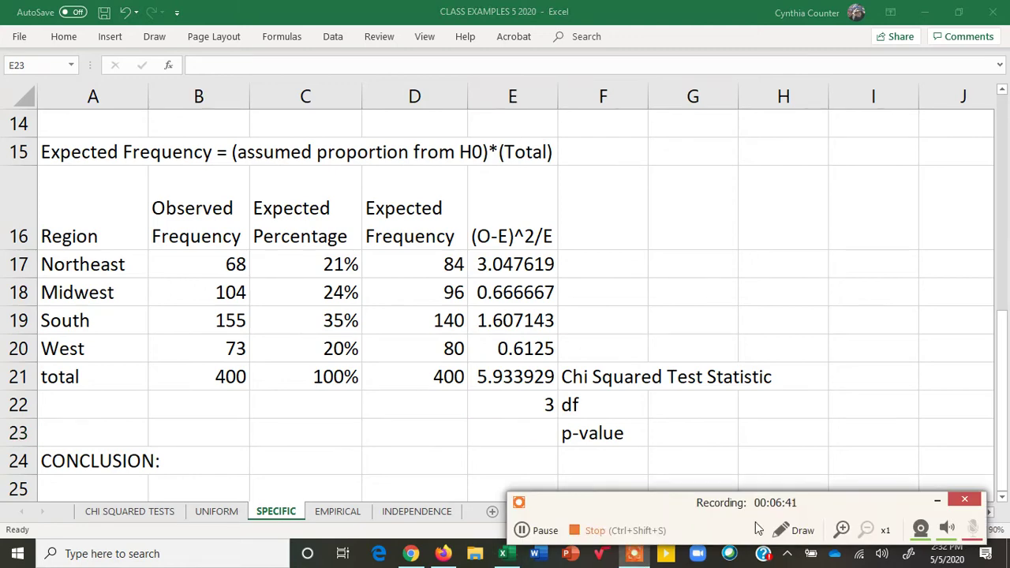
{"action": "left_click", "coordinate": [794, 530]}
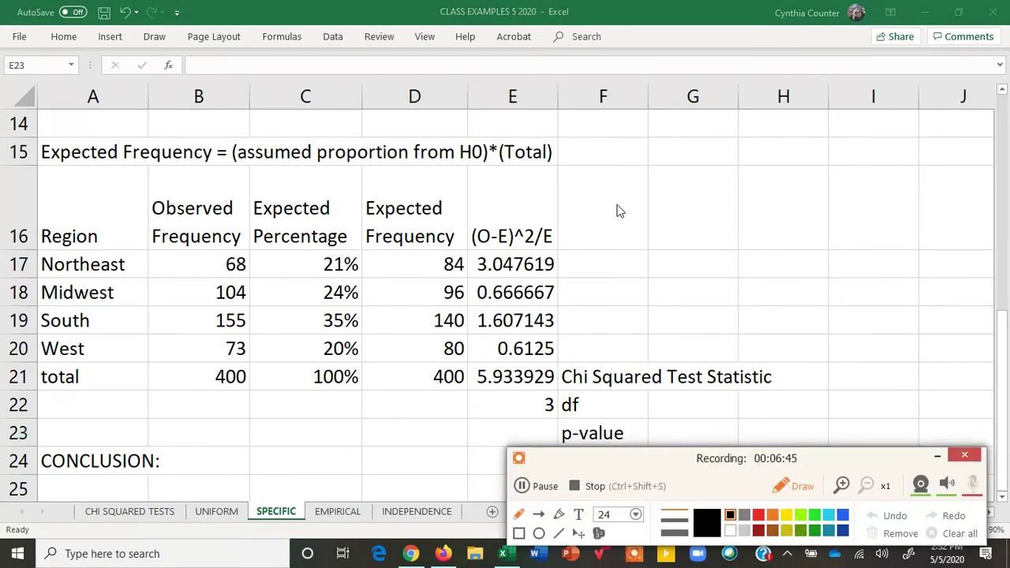
{"action": "mouse_move", "coordinate": [611, 215]}
{"action": "left_mouse_down"}
{"action": "mouse_move", "coordinate": [652, 152]}
{"action": "mouse_move", "coordinate": [713, 150]}
{"action": "mouse_move", "coordinate": [749, 184]}
{"action": "mouse_move", "coordinate": [810, 209]}
{"action": "mouse_move", "coordinate": [864, 213]}
{"action": "left_mouse_up"}
{"action": "left_click_drag", "start_coordinate": [611, 223], "coordinate": [890, 229]}
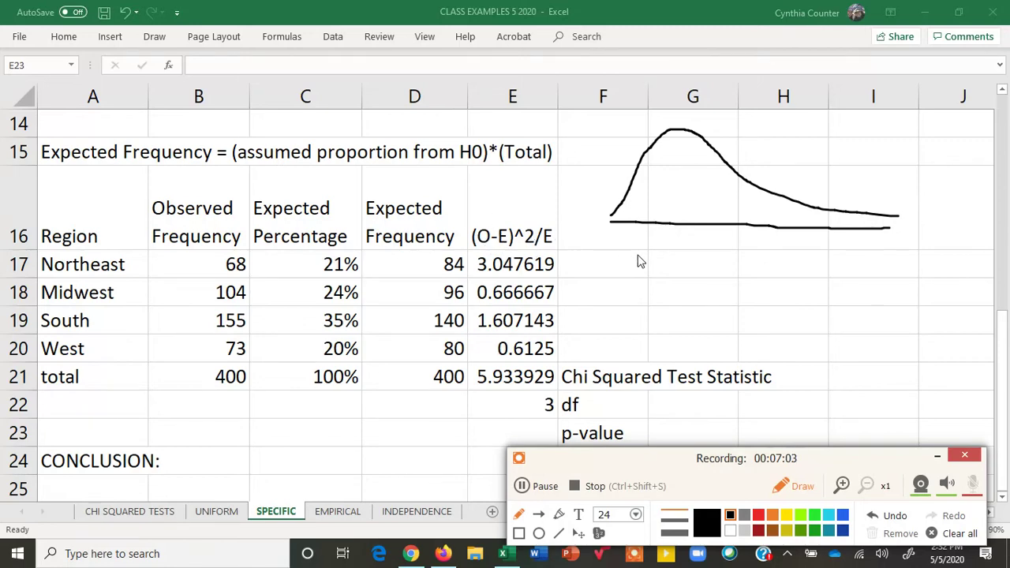
{"action": "left_click_drag", "start_coordinate": [638, 255], "coordinate": [827, 265]}
{"action": "mouse_move", "coordinate": [618, 246]}
{"action": "left_mouse_down"}
{"action": "mouse_move", "coordinate": [621, 261]}
{"action": "mouse_move", "coordinate": [628, 252]}
{"action": "left_mouse_up"}
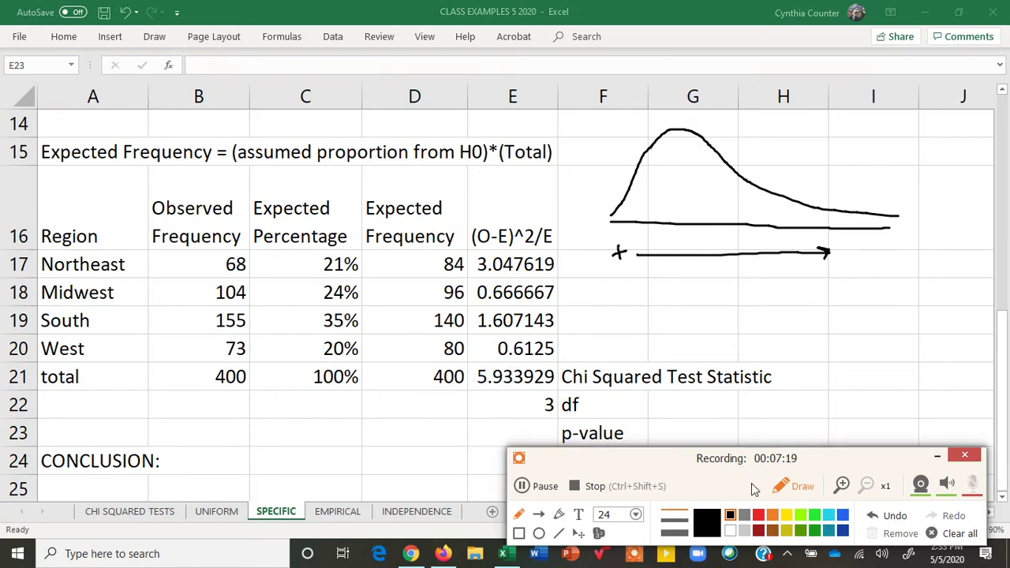
Step: Mark the test statistic on the sketched curve with a red vertical line in the right tail, labelled X² = 5.9
{"action": "left_click", "coordinate": [758, 515]}
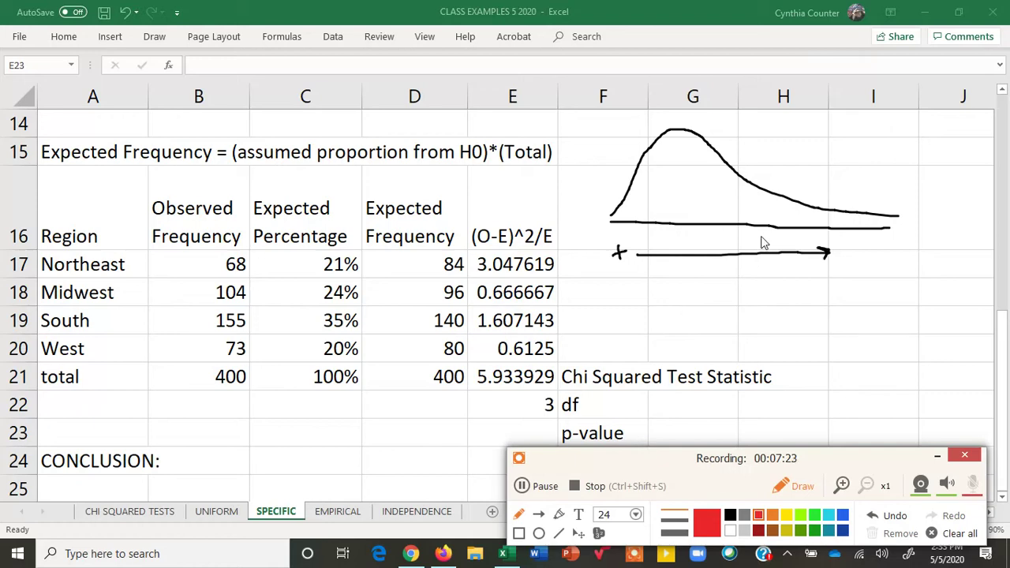
{"action": "mouse_move", "coordinate": [766, 175]}
{"action": "left_mouse_down"}
{"action": "mouse_move", "coordinate": [774, 269]}
{"action": "mouse_move", "coordinate": [740, 279]}
{"action": "mouse_move", "coordinate": [742, 298]}
{"action": "mouse_move", "coordinate": [758, 278]}
{"action": "left_mouse_up"}
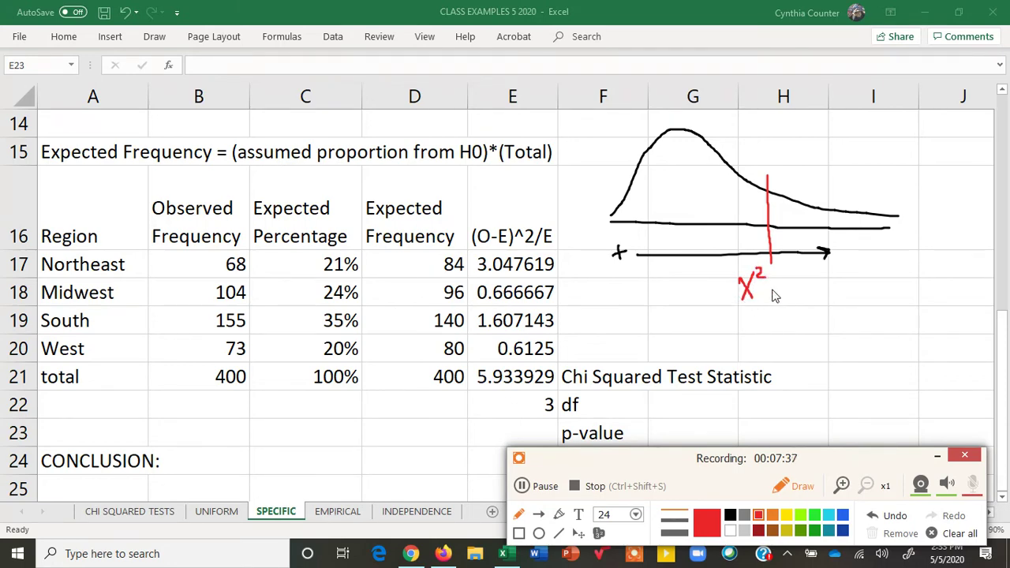
{"action": "mouse_move", "coordinate": [771, 288]}
{"action": "left_mouse_down"}
{"action": "mouse_move", "coordinate": [795, 284]}
{"action": "mouse_move", "coordinate": [805, 289]}
{"action": "mouse_move", "coordinate": [799, 299]}
{"action": "mouse_move", "coordinate": [812, 275]}
{"action": "left_mouse_up"}
{"action": "left_click", "coordinate": [817, 296]}
{"action": "left_click", "coordinate": [818, 294]}
{"action": "left_click_drag", "start_coordinate": [838, 273], "coordinate": [841, 300]}
Step: Shade the area under the curve beyond the red line, add an arrow pointing to it and write P above
{"action": "mouse_move", "coordinate": [773, 207]}
{"action": "left_mouse_down"}
{"action": "mouse_move", "coordinate": [868, 214]}
{"action": "mouse_move", "coordinate": [863, 226]}
{"action": "mouse_move", "coordinate": [824, 228]}
{"action": "mouse_move", "coordinate": [862, 217]}
{"action": "mouse_move", "coordinate": [882, 228]}
{"action": "mouse_move", "coordinate": [786, 223]}
{"action": "left_mouse_up"}
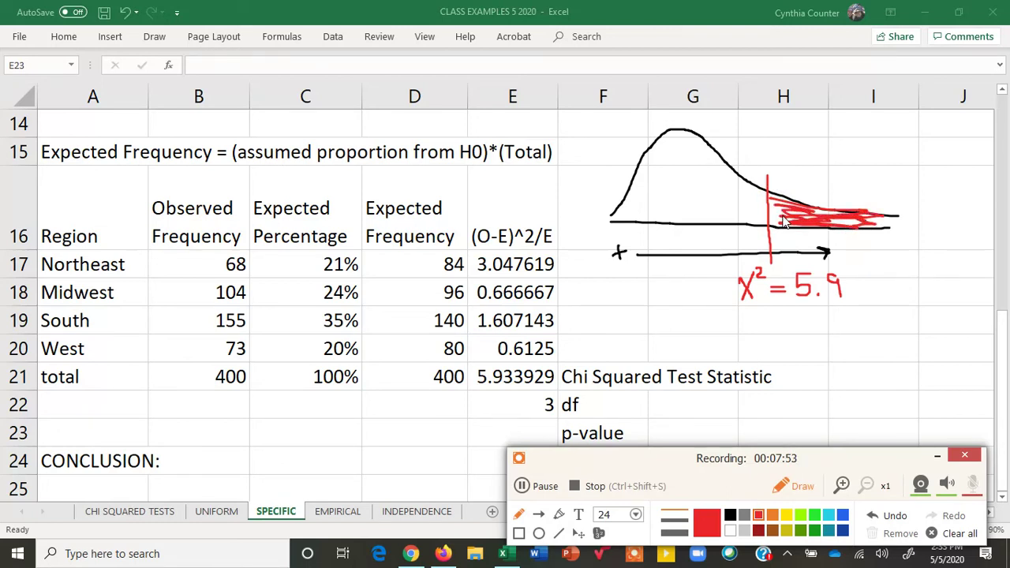
{"action": "mouse_move", "coordinate": [832, 156]}
{"action": "left_mouse_down"}
{"action": "mouse_move", "coordinate": [835, 193]}
{"action": "mouse_move", "coordinate": [823, 194]}
{"action": "mouse_move", "coordinate": [840, 197]}
{"action": "left_mouse_up"}
{"action": "left_click_drag", "start_coordinate": [780, 123], "coordinate": [780, 135]}
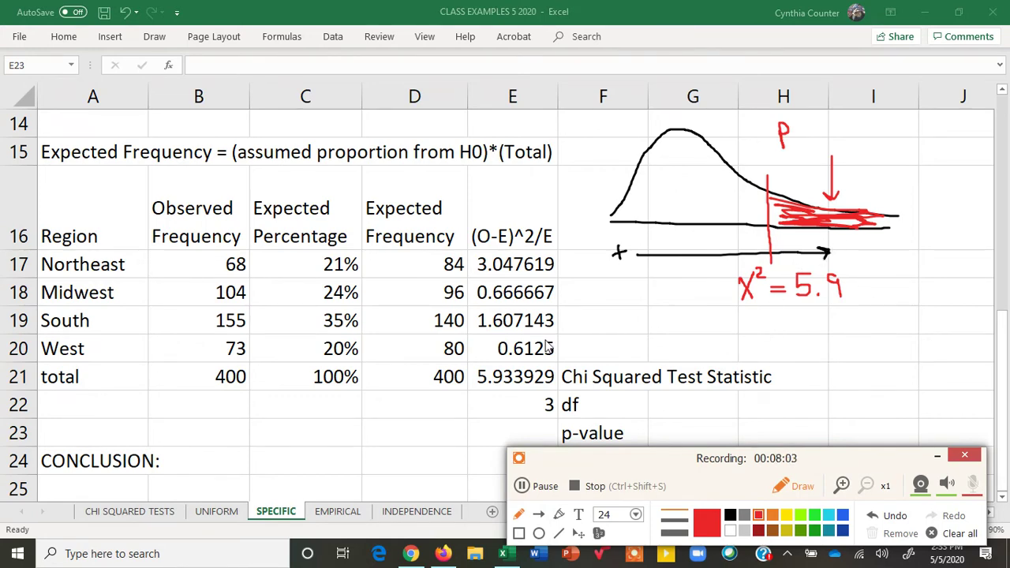
Step: Extend the red P above the sketched curve's shaded tail to read "P - value" and leave drawing mode
{"action": "left_click_drag", "start_coordinate": [570, 389], "coordinate": [718, 387]}
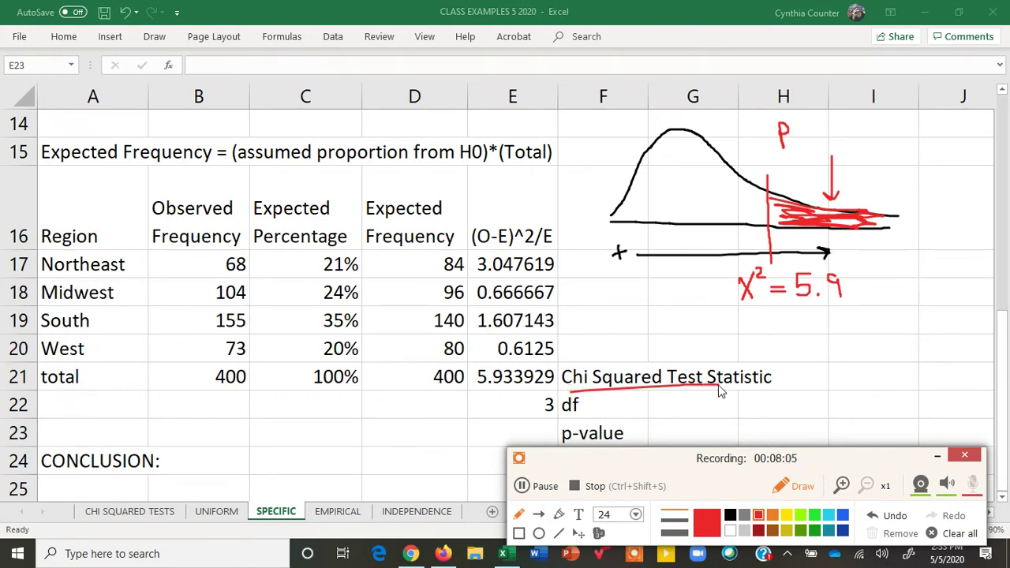
{"action": "left_click", "coordinate": [895, 515]}
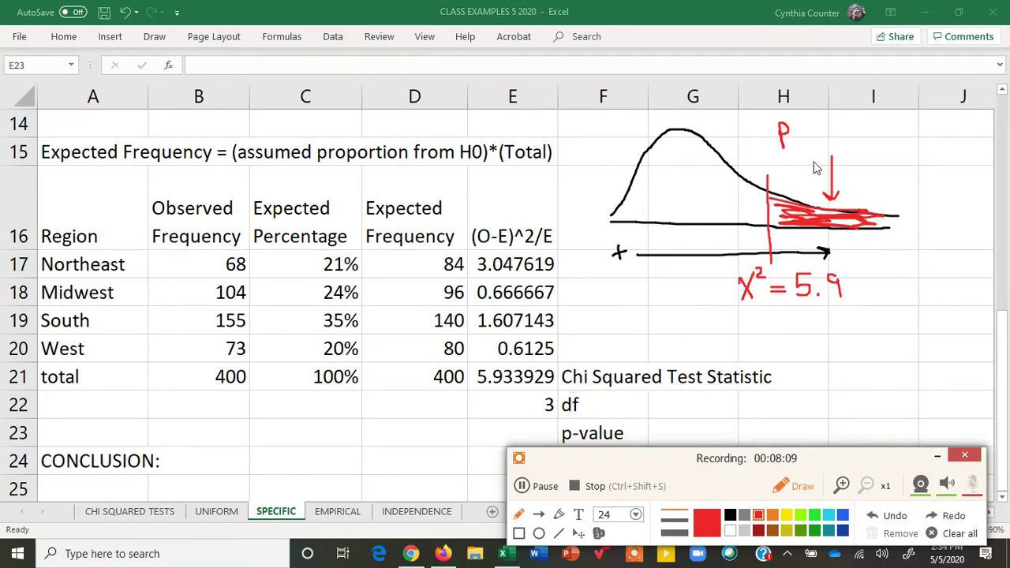
{"action": "mouse_move", "coordinate": [800, 134]}
{"action": "left_mouse_down"}
{"action": "mouse_move", "coordinate": [829, 144]}
{"action": "mouse_move", "coordinate": [840, 128]}
{"action": "mouse_move", "coordinate": [840, 137]}
{"action": "left_mouse_up"}
{"action": "mouse_move", "coordinate": [857, 119]}
{"action": "left_mouse_down"}
{"action": "mouse_move", "coordinate": [860, 140]}
{"action": "mouse_move", "coordinate": [882, 131]}
{"action": "mouse_move", "coordinate": [876, 138]}
{"action": "left_mouse_up"}
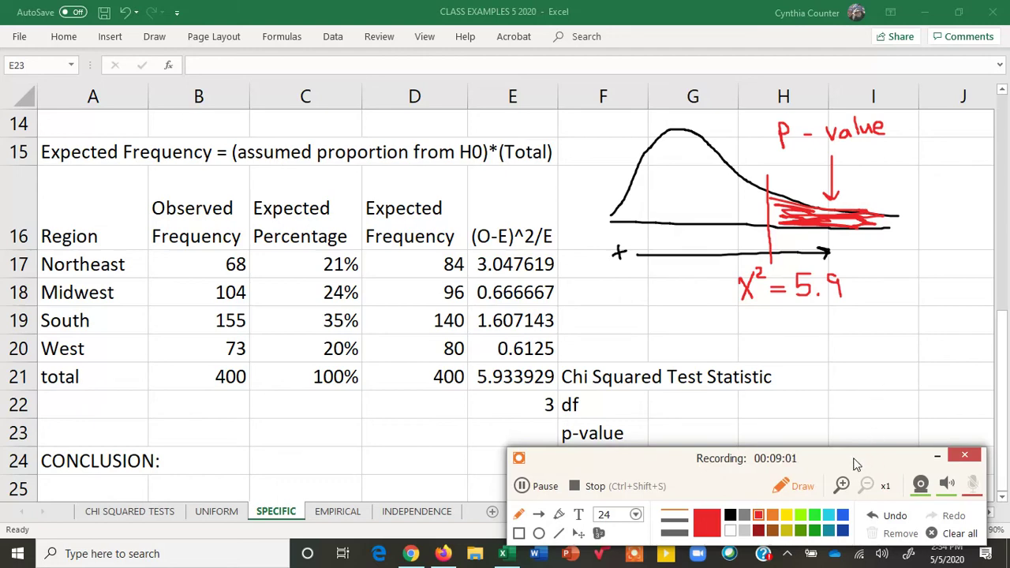
{"action": "left_click", "coordinate": [794, 490]}
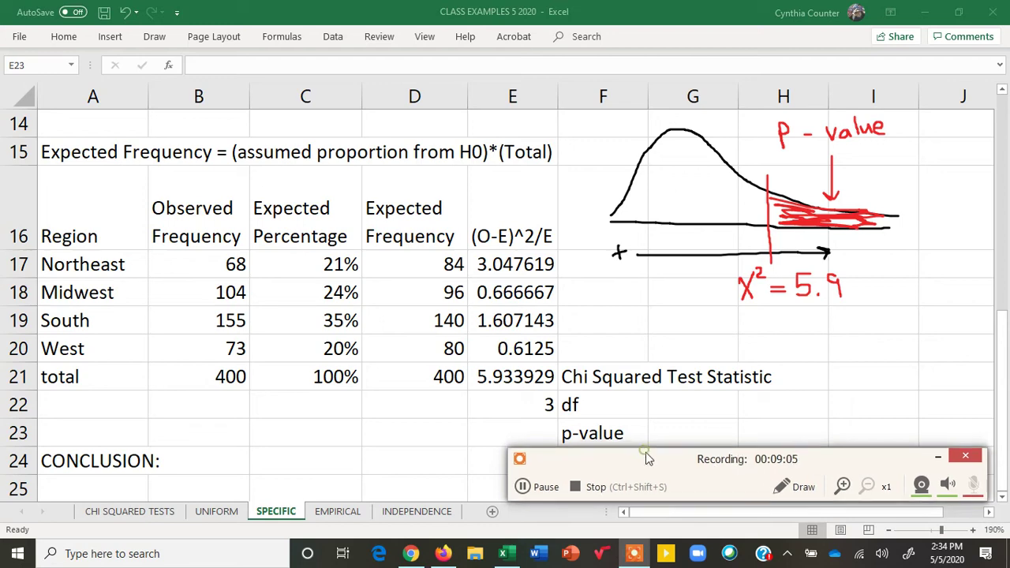
Step: Calculate the p-value in E23 with =CHISQ.DIST.RT(E21,E22), using the test statistic and the degrees of freedom
{"action": "left_click_drag", "start_coordinate": [645, 452], "coordinate": [652, 471]}
{"action": "left_click", "coordinate": [521, 427]}
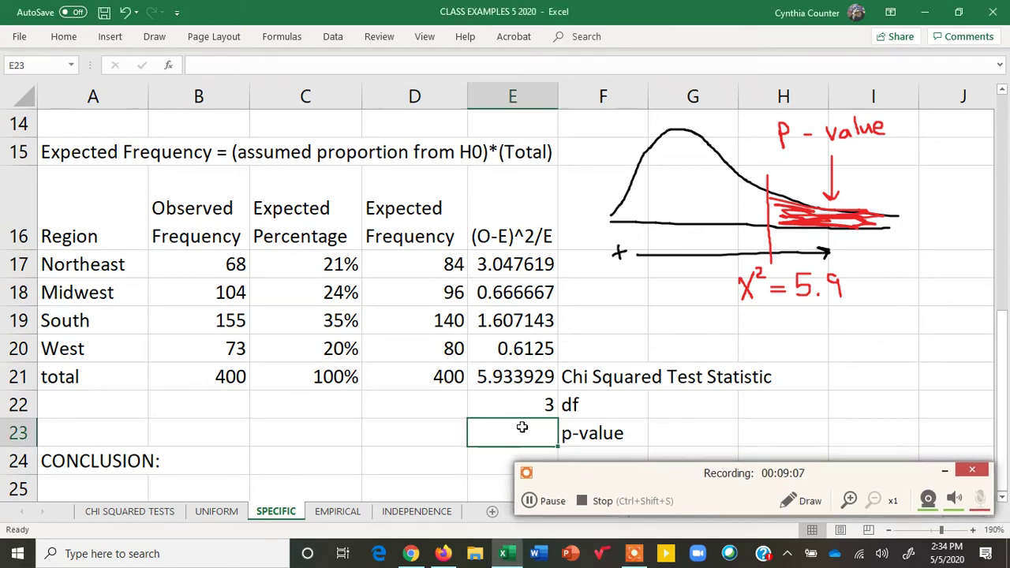
{"action": "type", "text": "="}
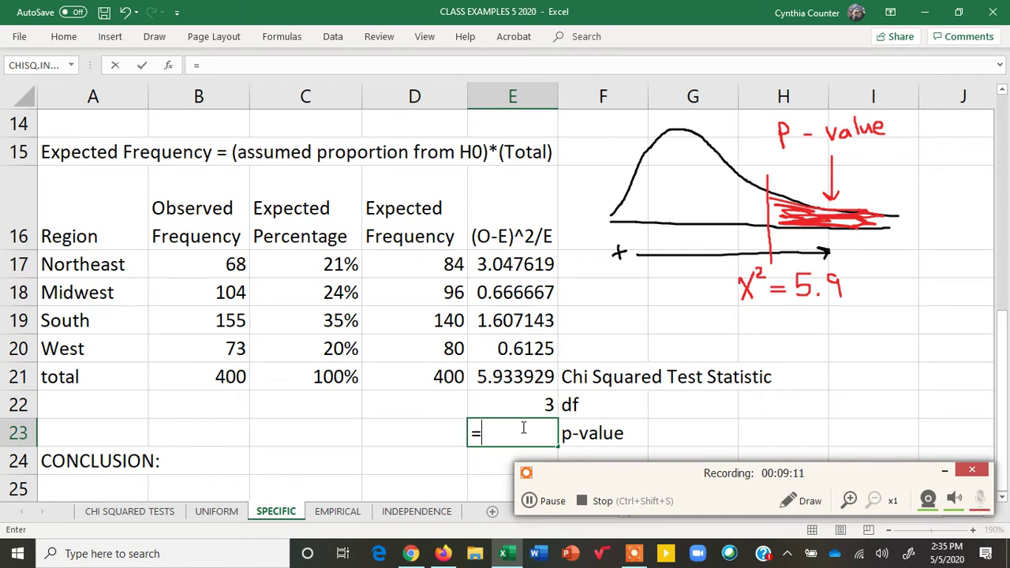
{"action": "type", "text": "chi"}
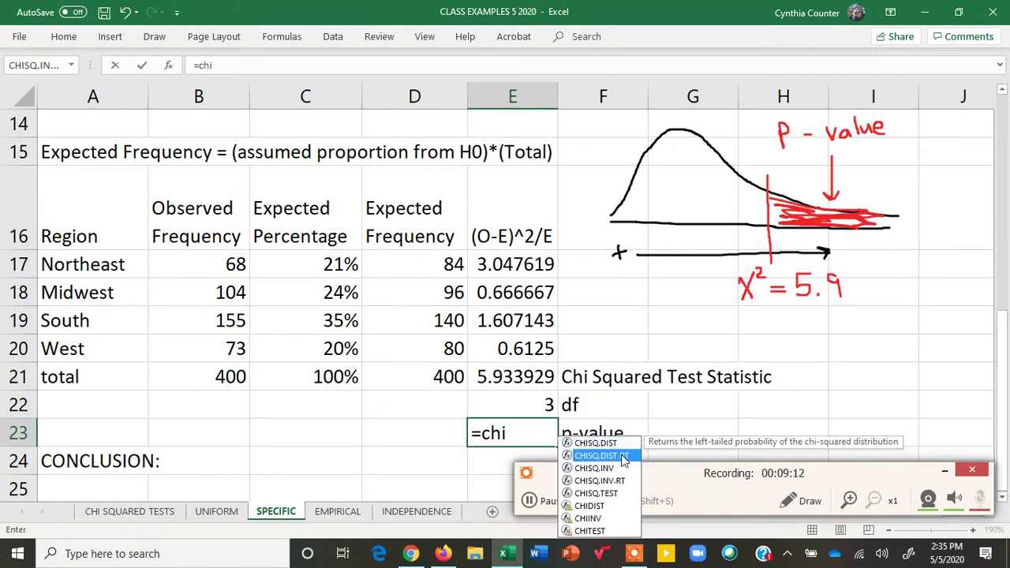
{"action": "double_click", "coordinate": [598, 456]}
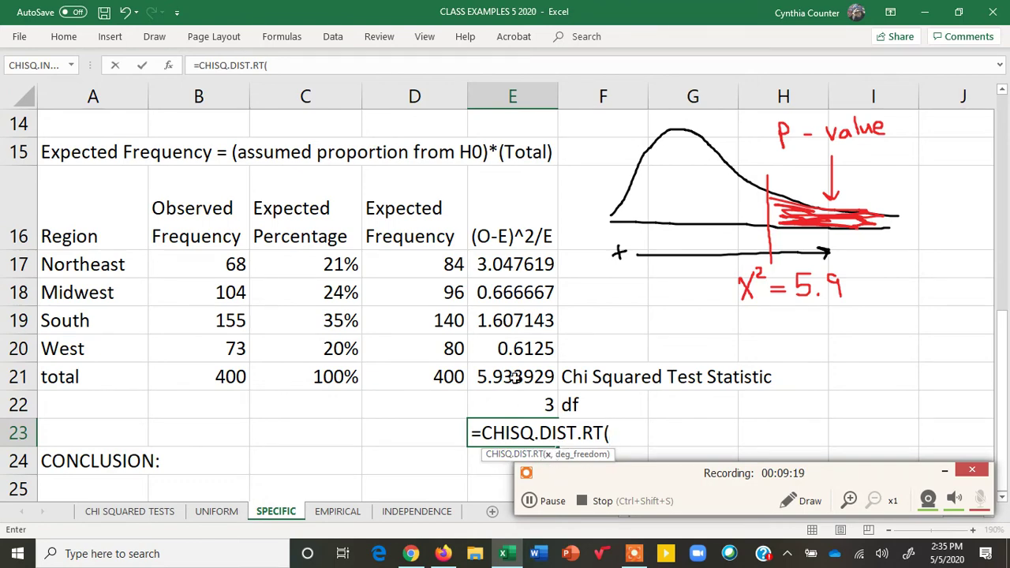
{"action": "left_click", "coordinate": [515, 378]}
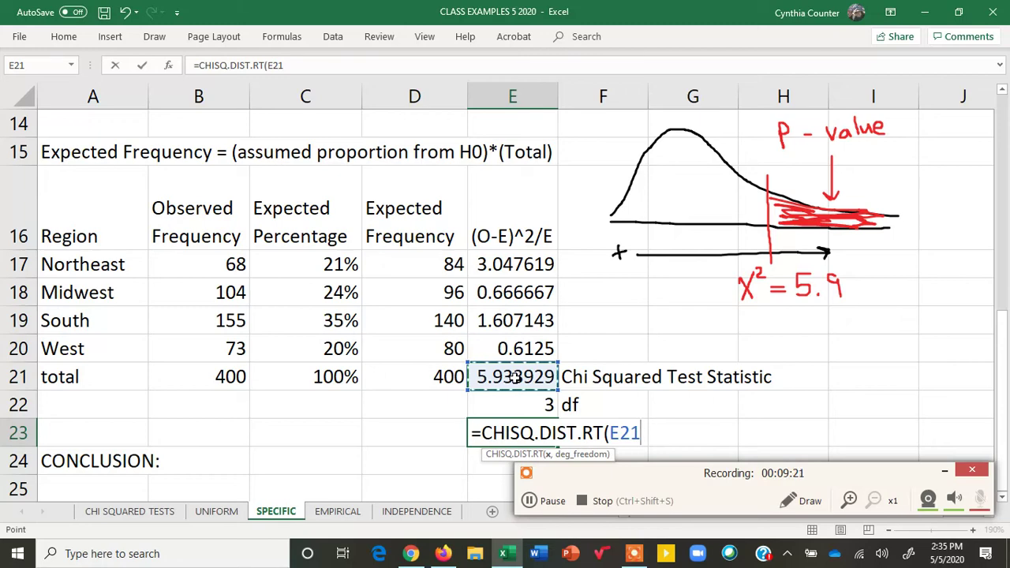
{"action": "type", "text": ","}
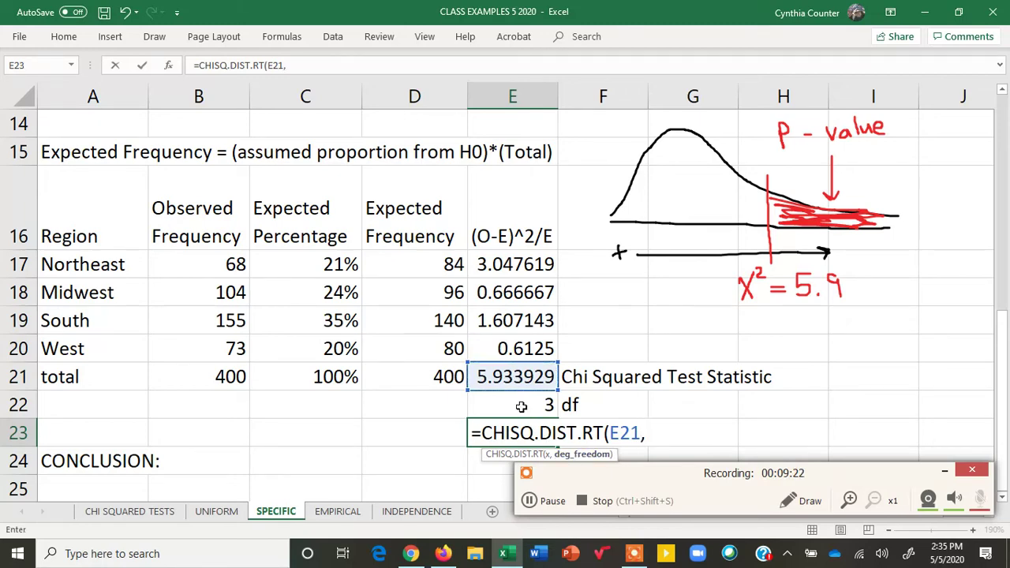
{"action": "left_click", "coordinate": [522, 406]}
{"action": "type", "text": ")"}
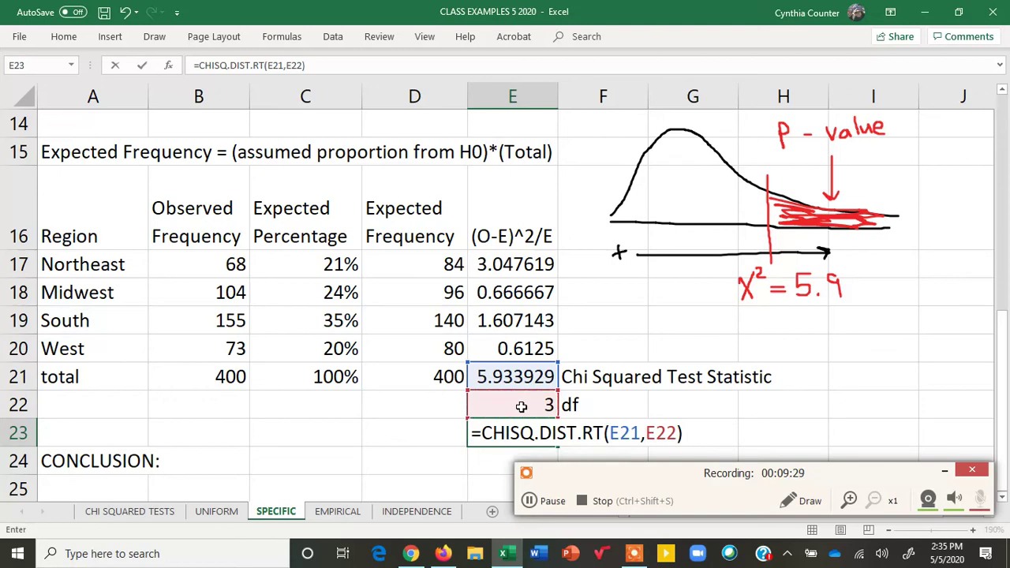
{"action": "key", "text": "Return"}
{"action": "left_click", "coordinate": [505, 438]}
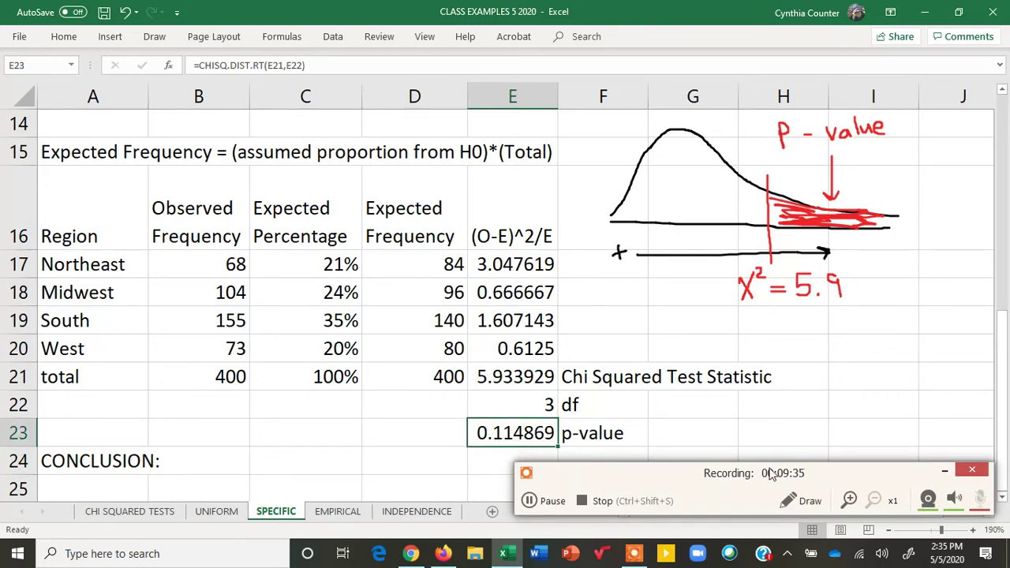
Step: Write "= .115" in red beneath the P - value label on the sketch and minimize the screen recorder
{"action": "left_click", "coordinate": [803, 502]}
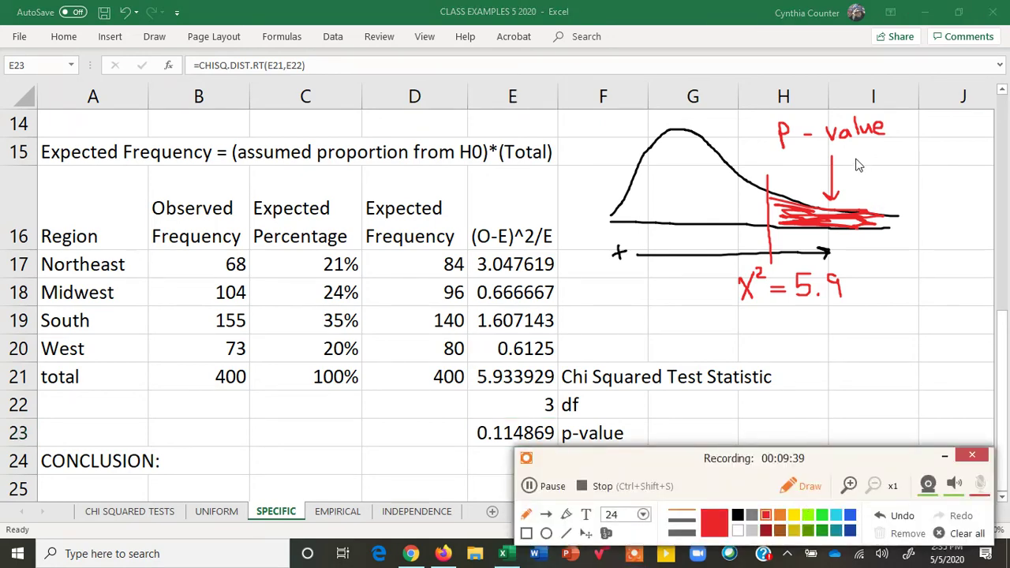
{"action": "left_click_drag", "start_coordinate": [856, 158], "coordinate": [867, 161]}
{"action": "left_click", "coordinate": [875, 159]}
{"action": "mouse_move", "coordinate": [885, 149]}
{"action": "left_mouse_down"}
{"action": "mouse_move", "coordinate": [885, 161]}
{"action": "mouse_move", "coordinate": [909, 158]}
{"action": "mouse_move", "coordinate": [913, 147]}
{"action": "left_mouse_up"}
{"action": "left_click", "coordinate": [809, 487]}
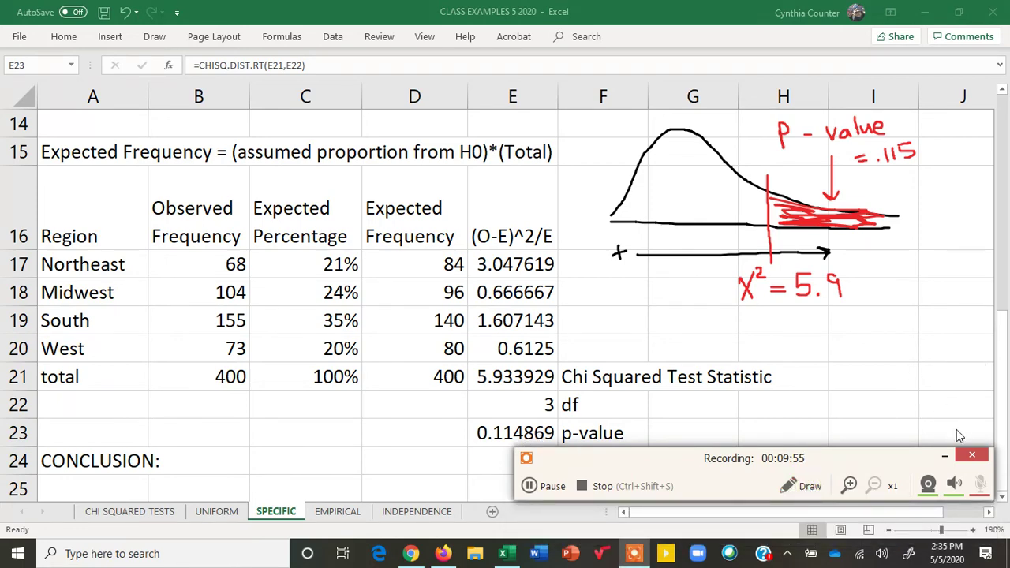
{"action": "left_click", "coordinate": [946, 458]}
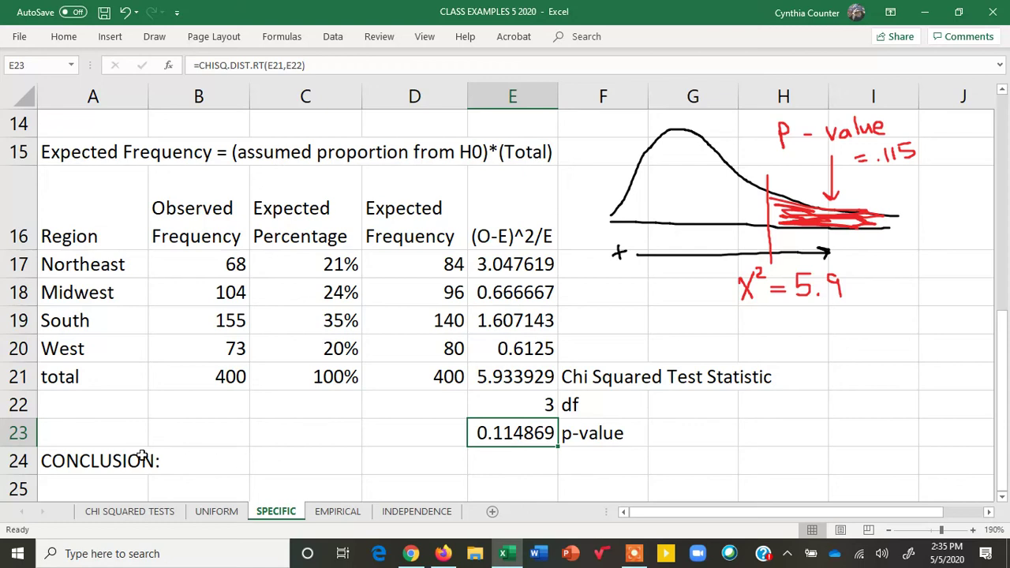
Step: Append "p-value > ALPHA, FAIL TO REJECT H0" to the CONCLUSION text in A24
{"action": "double_click", "coordinate": [55, 460]}
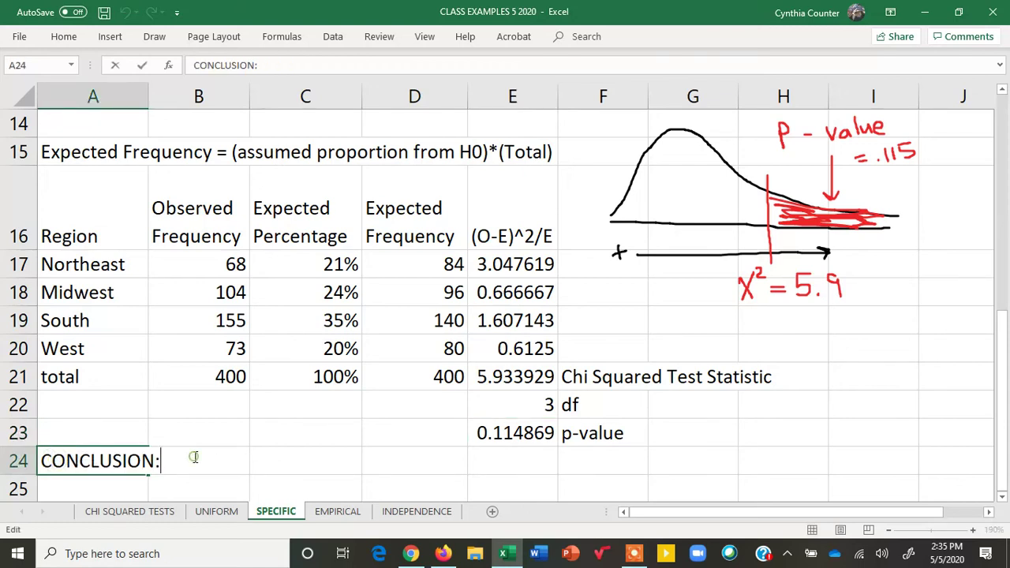
{"action": "type", "text": "p-val"}
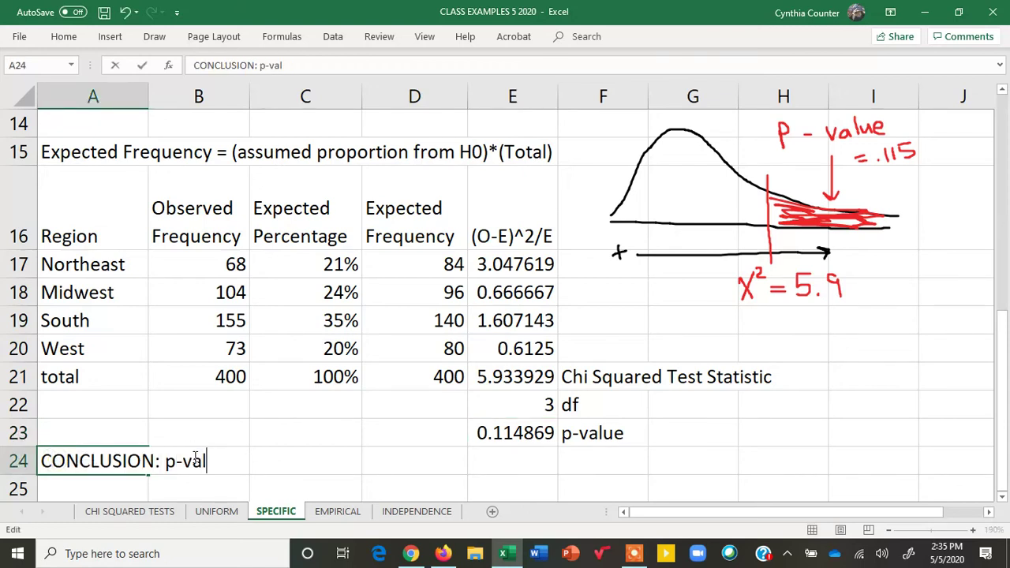
{"action": "type", "text": "ue > ALPHA,"}
{"action": "type", "text": "FAI"}
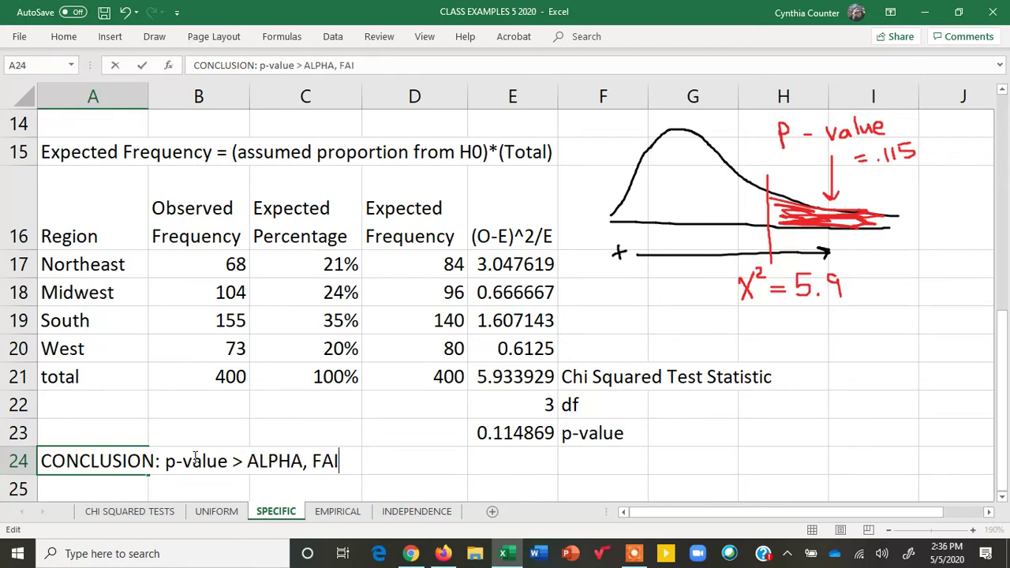
{"action": "type", "text": "L TO REJECT"}
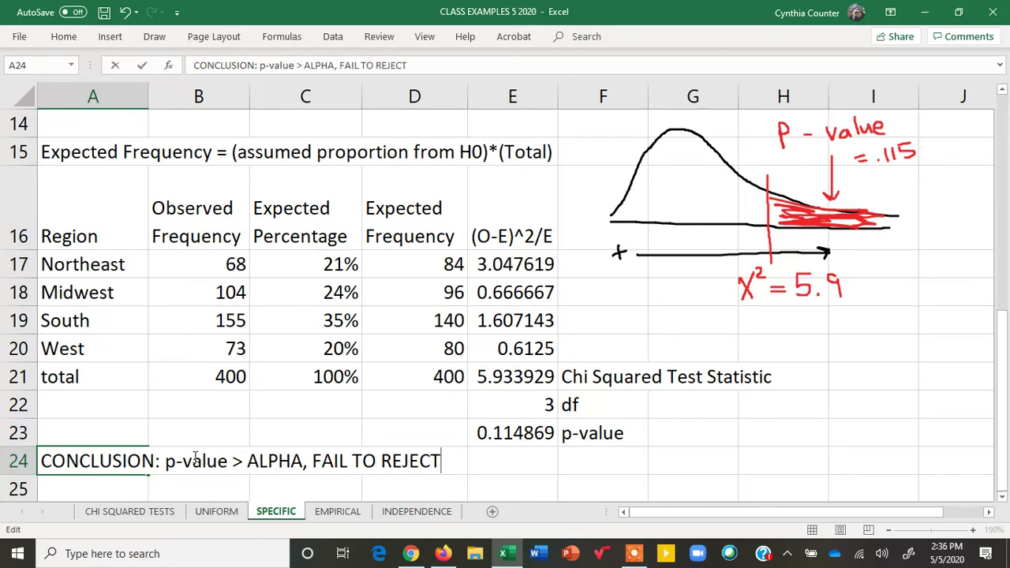
{"action": "type", "text": " H0"}
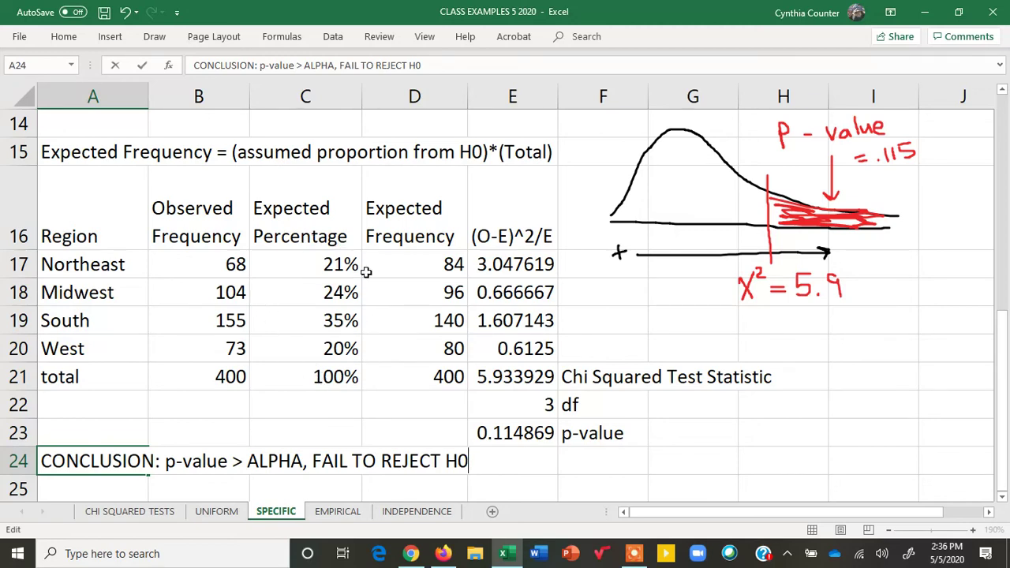
Step: Enter "The sample data support that the distribution is as stated." in A25, below the conclusion
{"action": "left_click", "coordinate": [108, 486]}
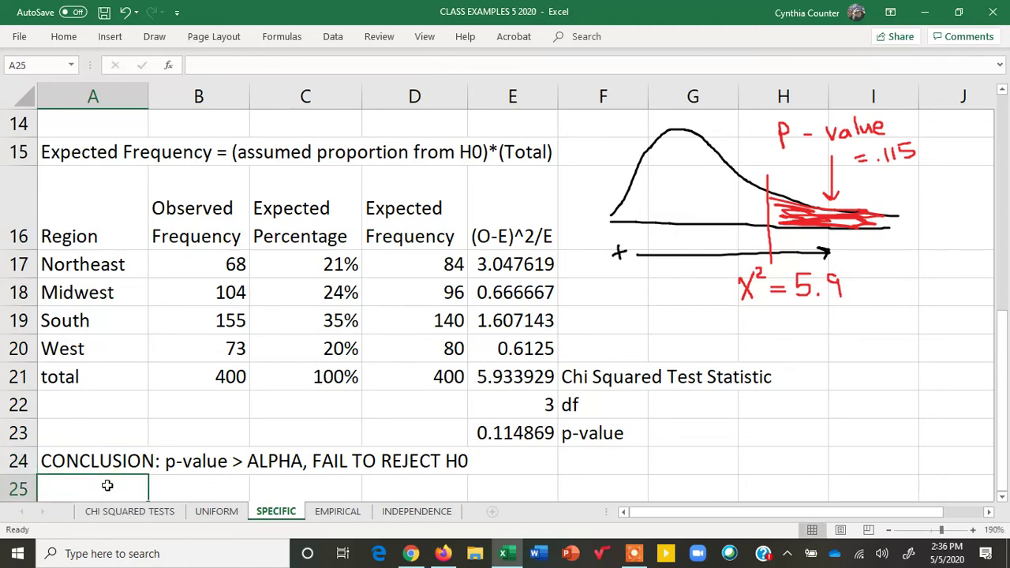
{"action": "type", "text": "The samp"}
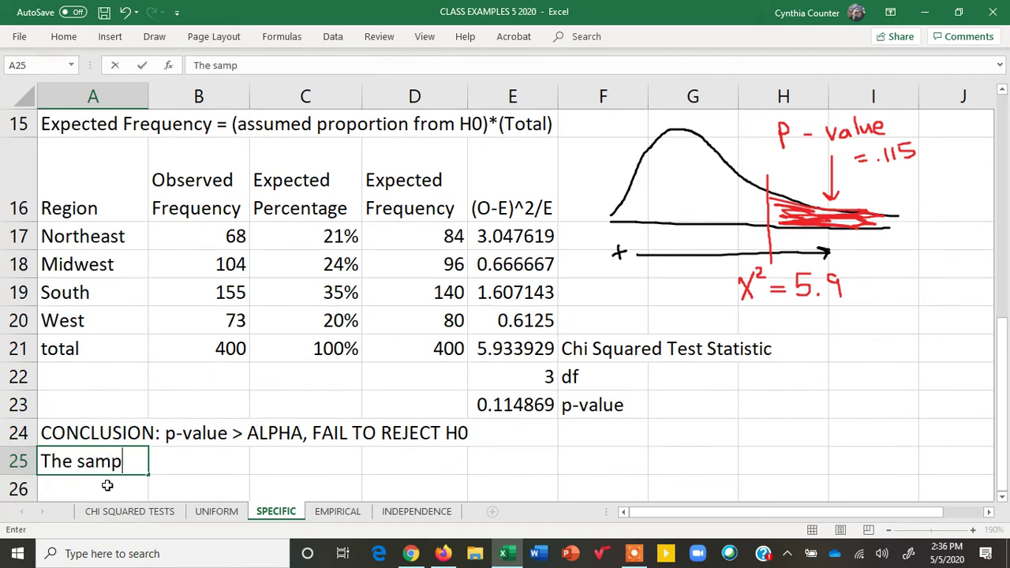
{"action": "type", "text": "le data suppo"}
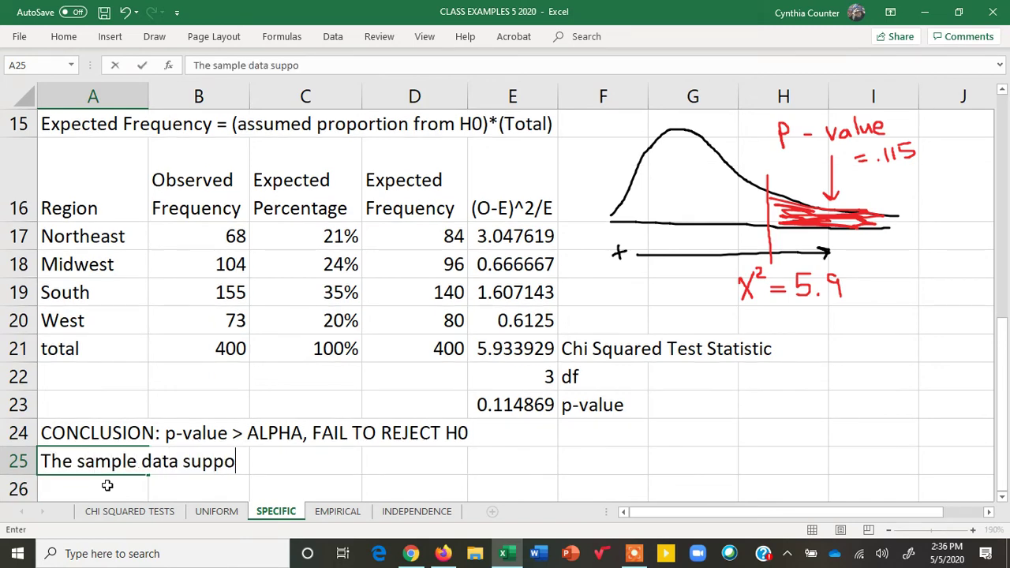
{"action": "type", "text": "rt that the "}
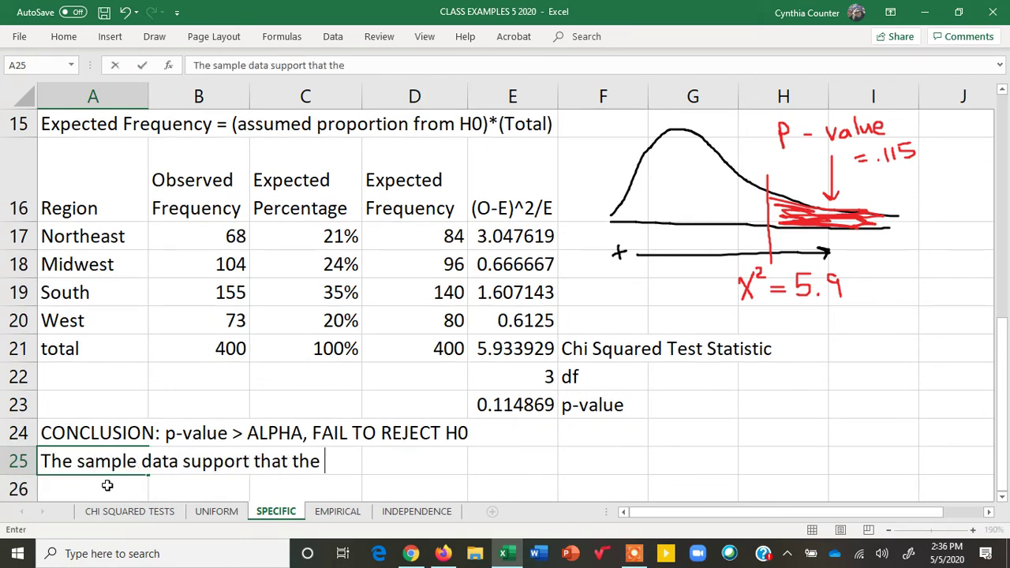
{"action": "type", "text": "distribution "}
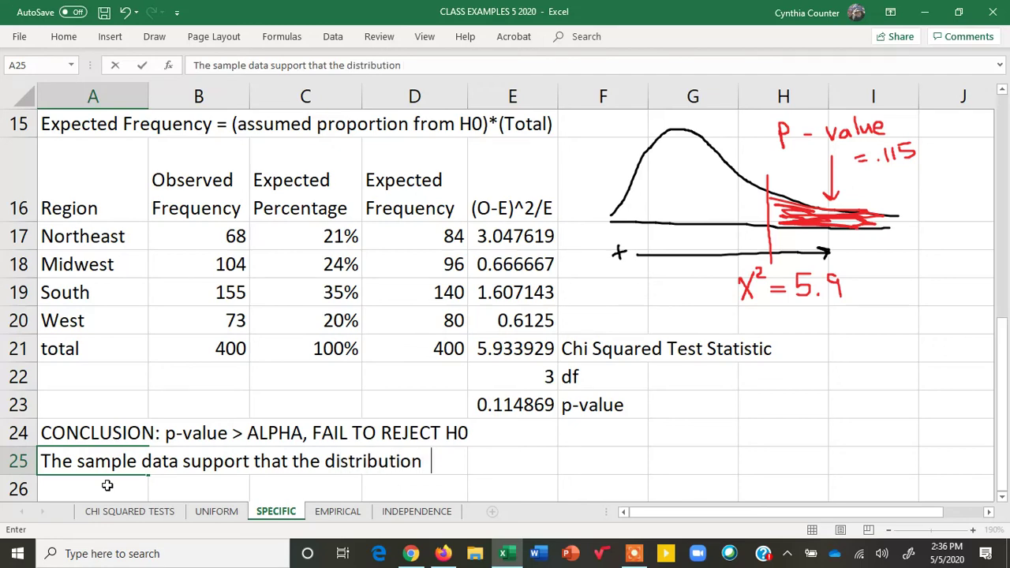
{"action": "type", "text": "is as stated."}
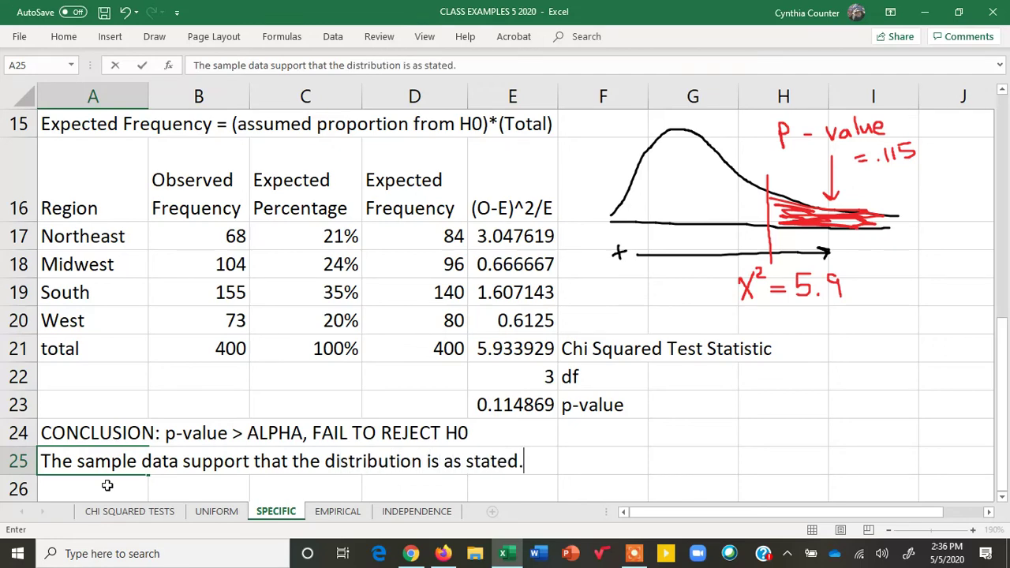
{"action": "key", "text": "Return"}
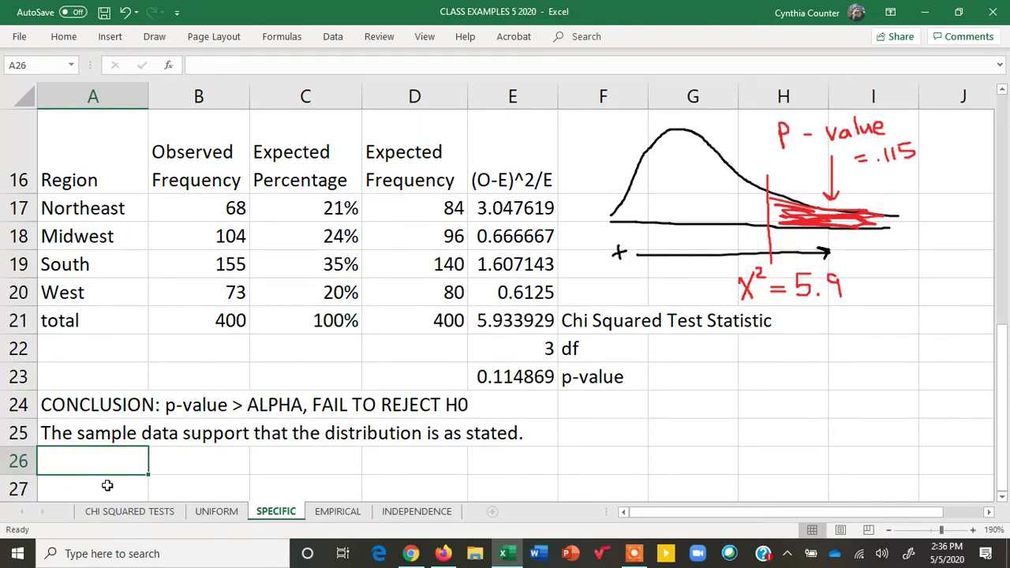
Step: Enter "The differences between the observed and expected frequencies is likely due to random sampling error" in A27
{"action": "left_click", "coordinate": [108, 485]}
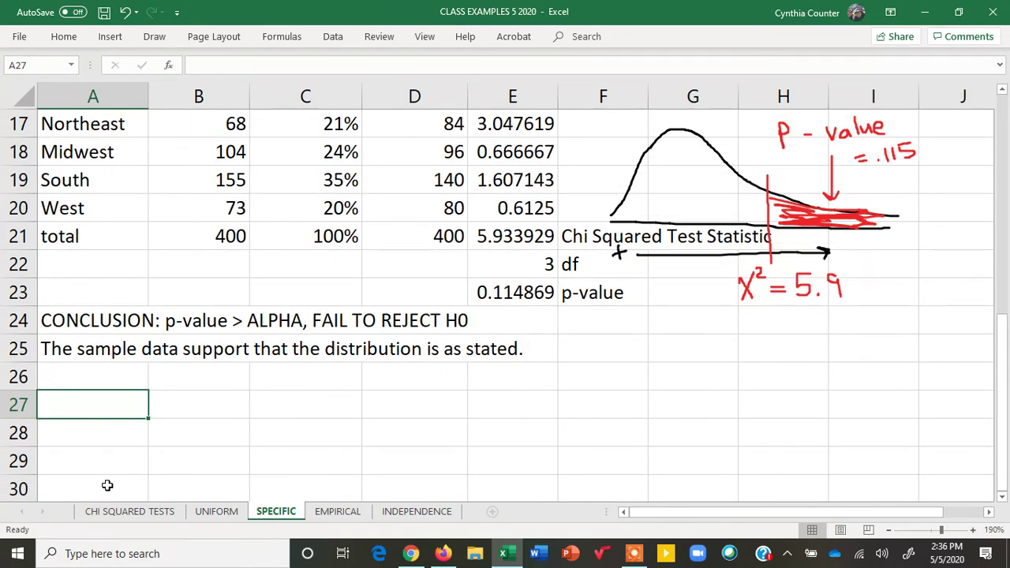
{"action": "type", "text": "T"}
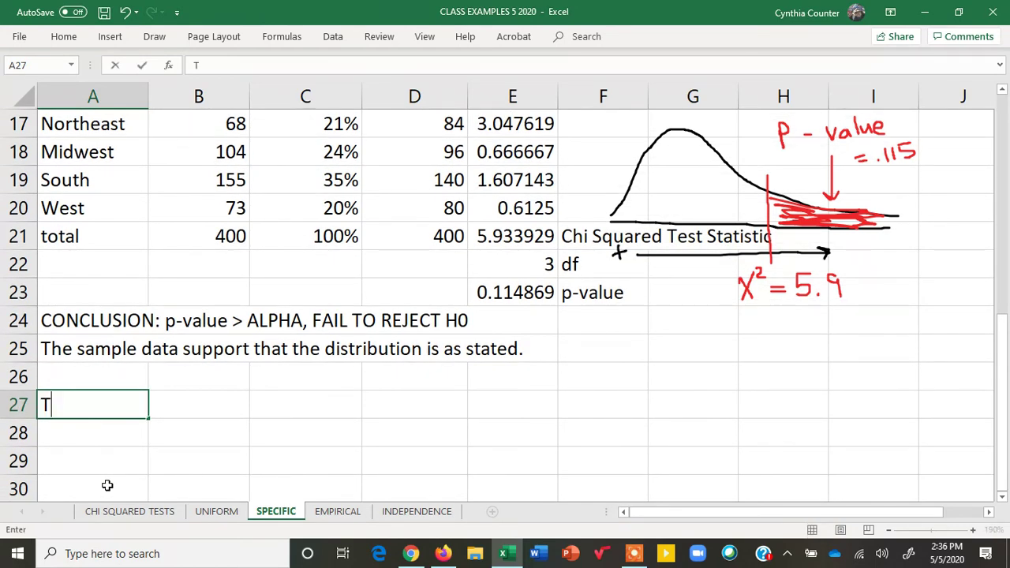
{"action": "type", "text": "he differences "}
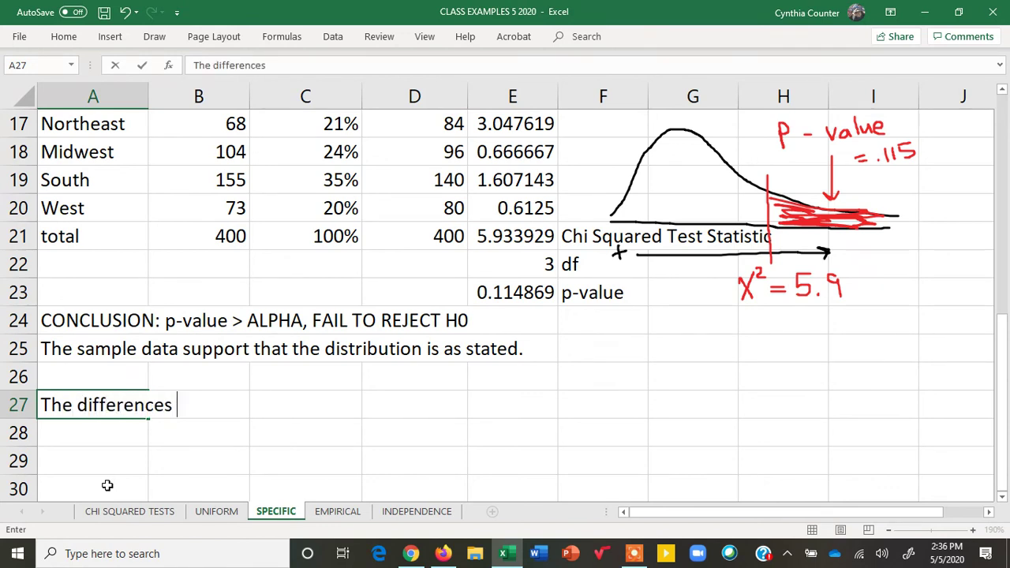
{"action": "type", "text": "between the obs"}
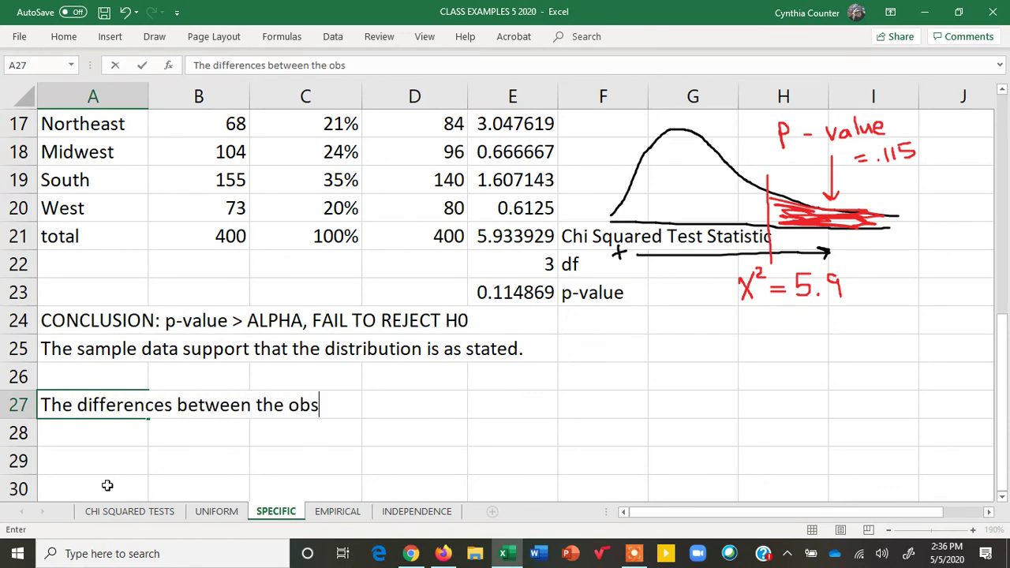
{"action": "type", "text": "erved and exp"}
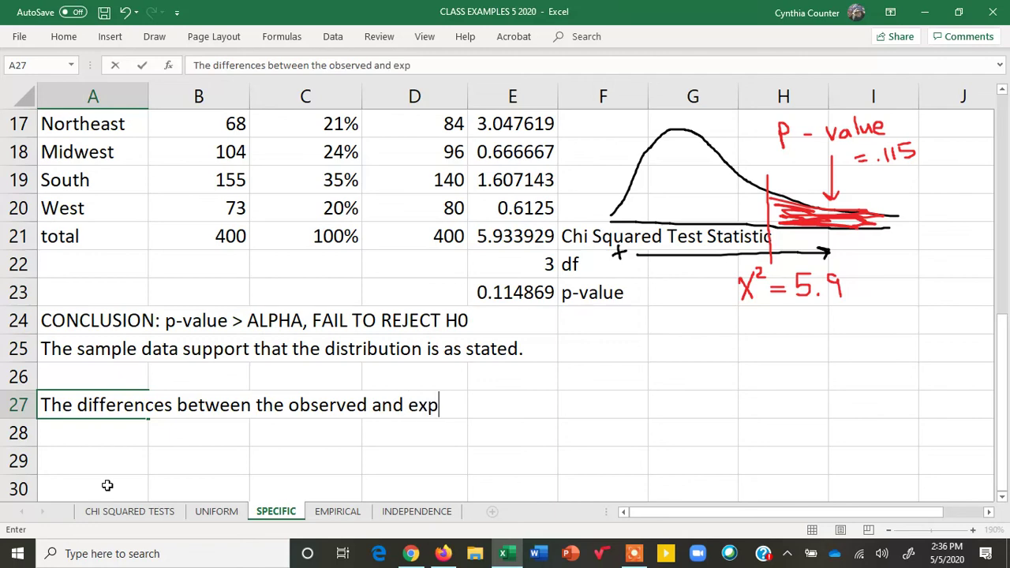
{"action": "type", "text": "ected freq"}
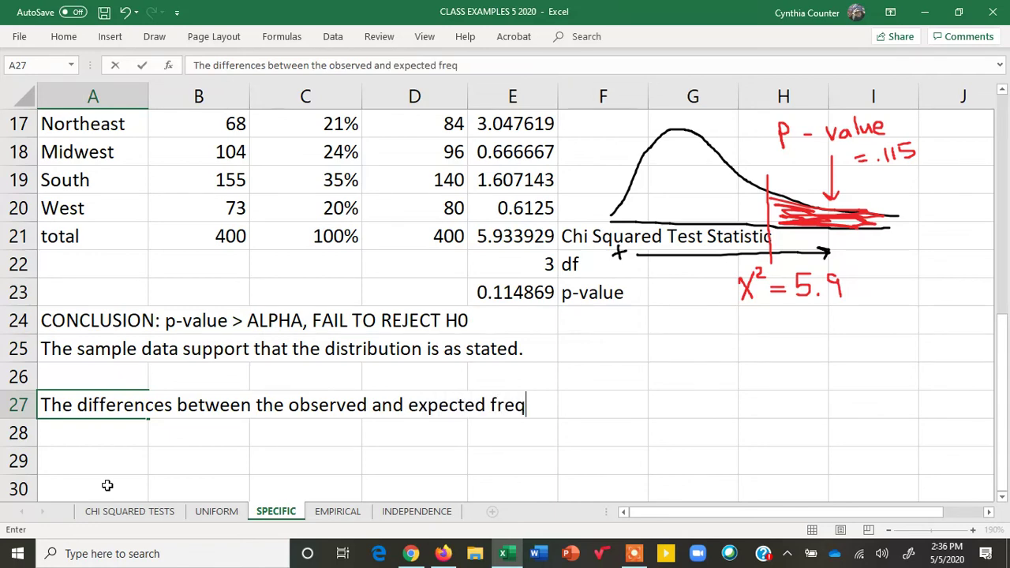
{"action": "type", "text": "uencies is"}
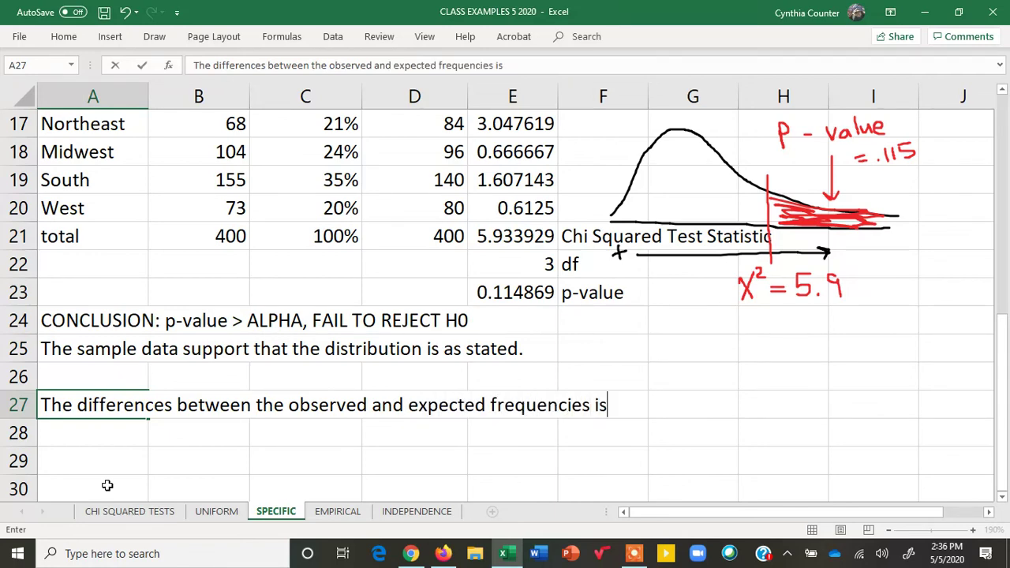
{"action": "type", "text": " likely "}
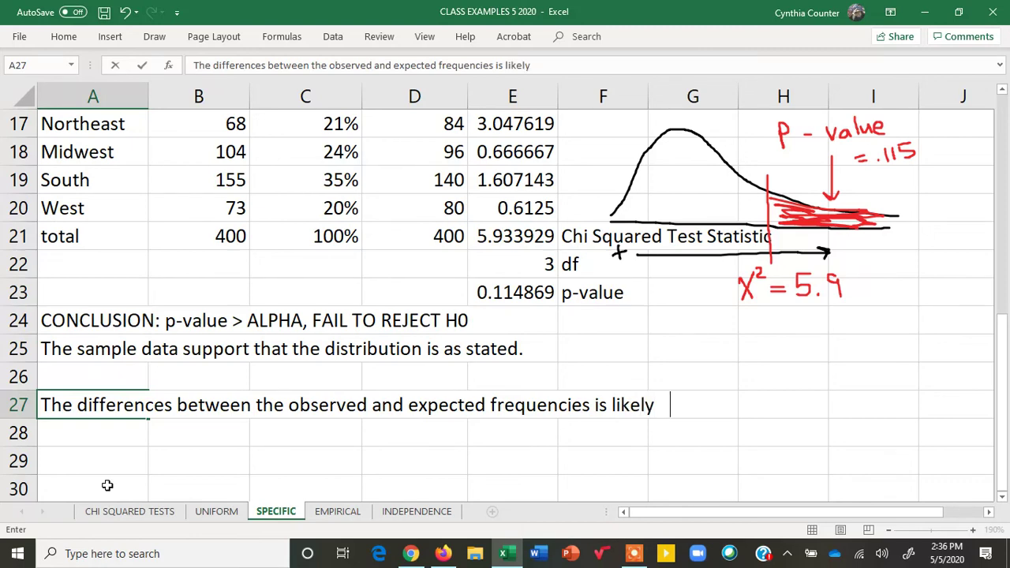
{"action": "type", "text": "due to ran"}
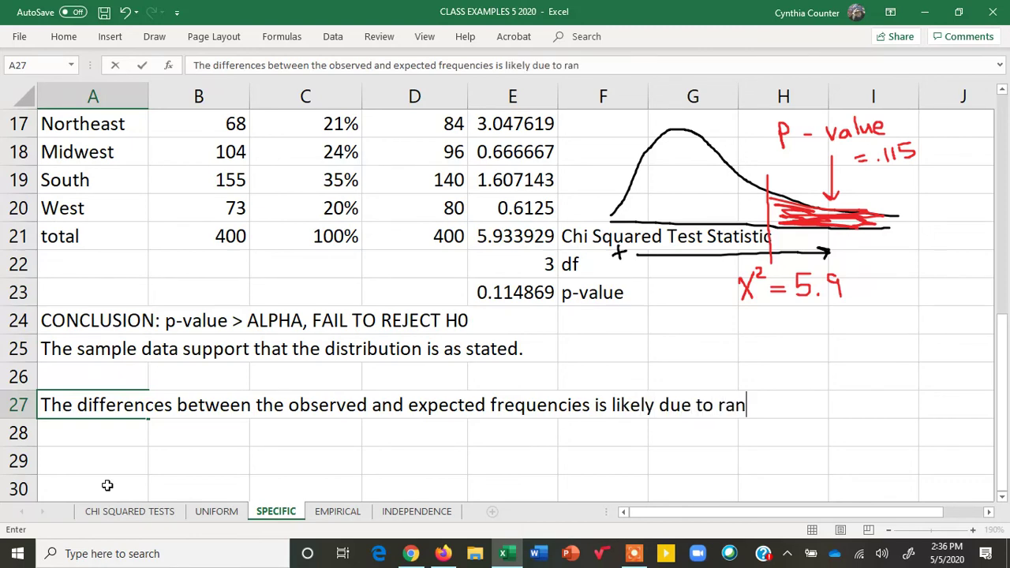
{"action": "type", "text": "dom sampling error"}
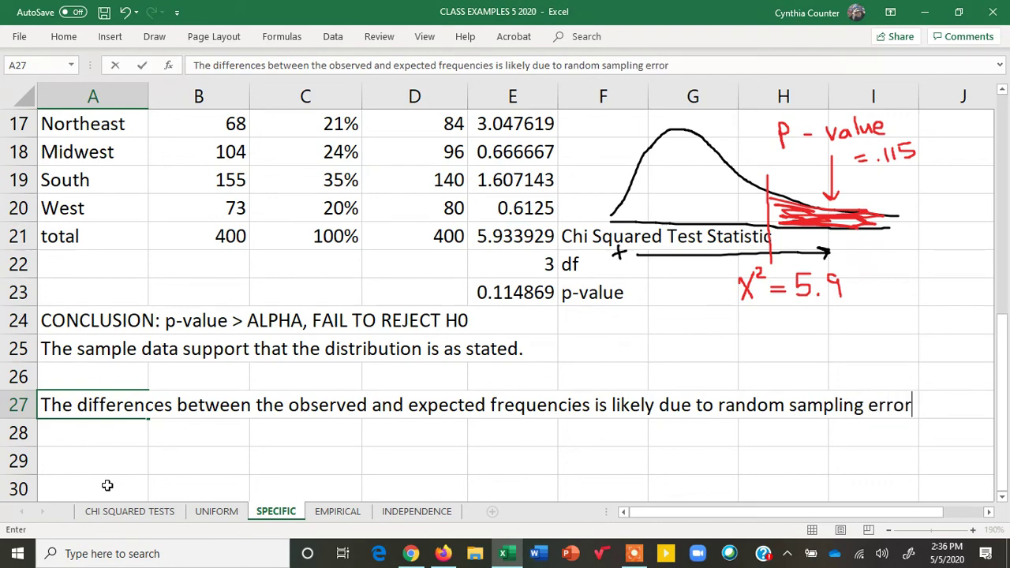
{"action": "key", "text": "Return"}
Step: Continue the sentence in A28 with "and are not statistically significant."
{"action": "type", "text": "are"}
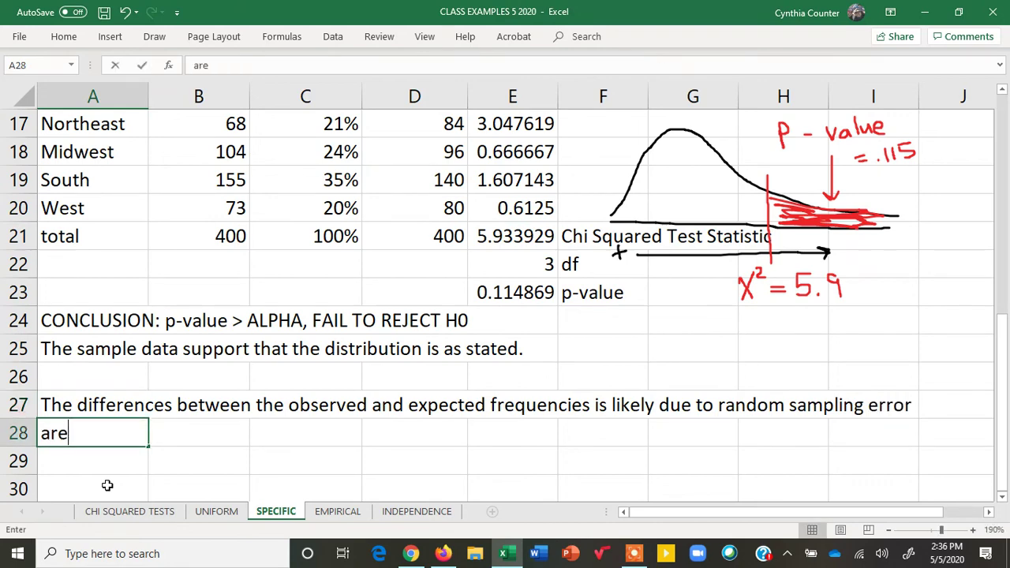
{"action": "key", "text": "BackSpace"}
{"action": "key", "text": "BackSpace"}
{"action": "key", "text": "BackSpace"}
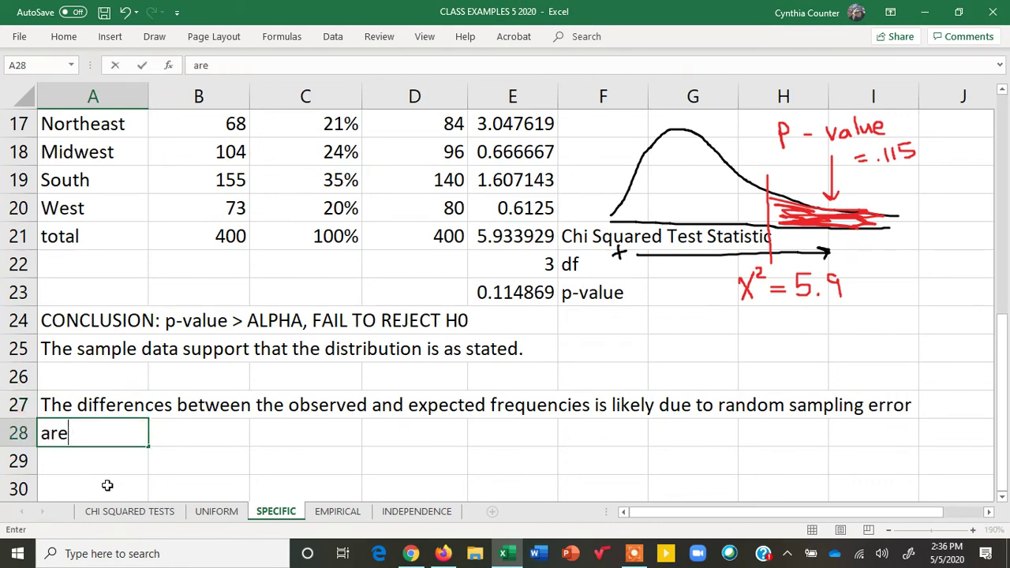
{"action": "type", "text": "nd are n"}
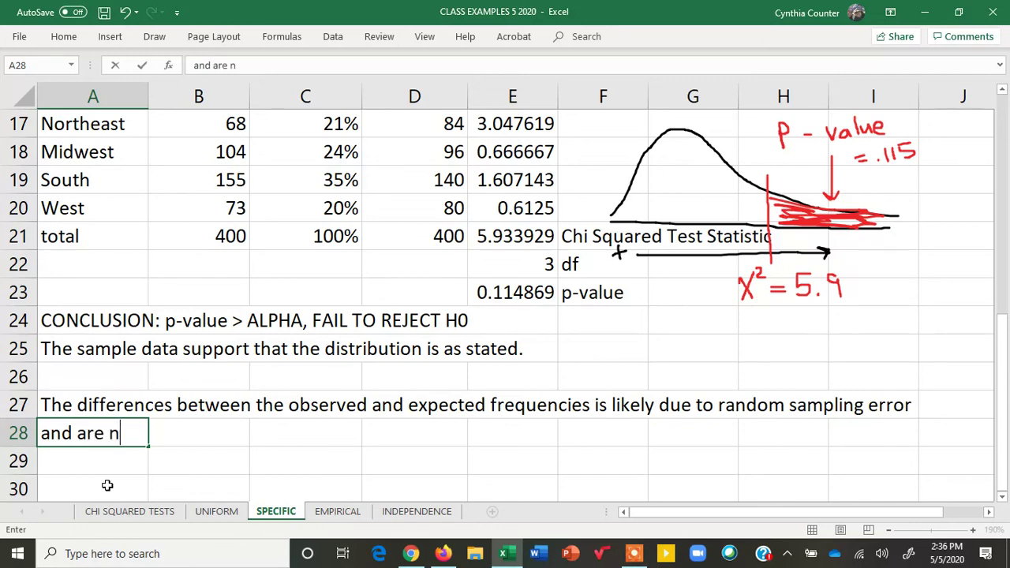
{"action": "type", "text": "ot statis"}
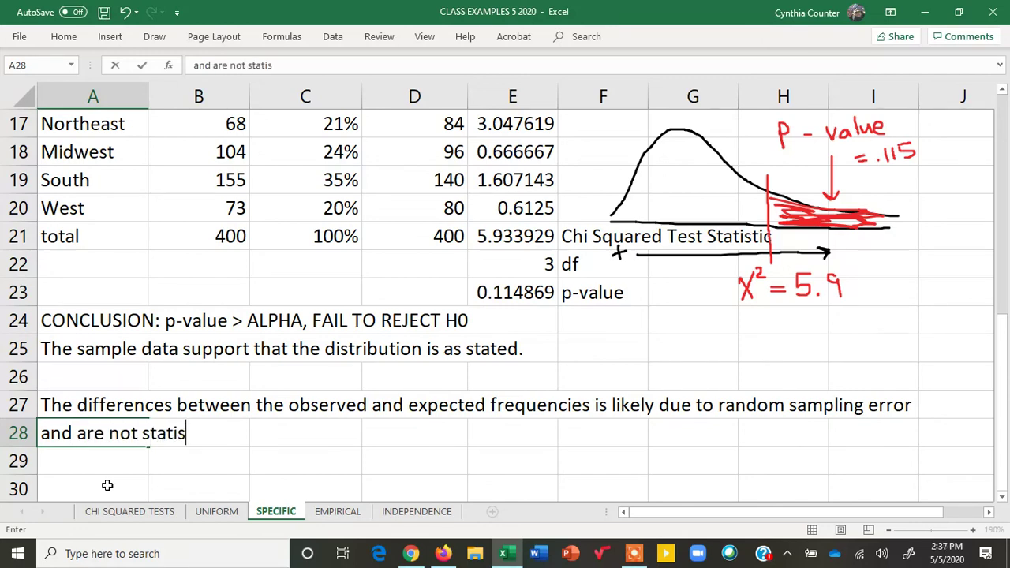
{"action": "type", "text": "tically significant"}
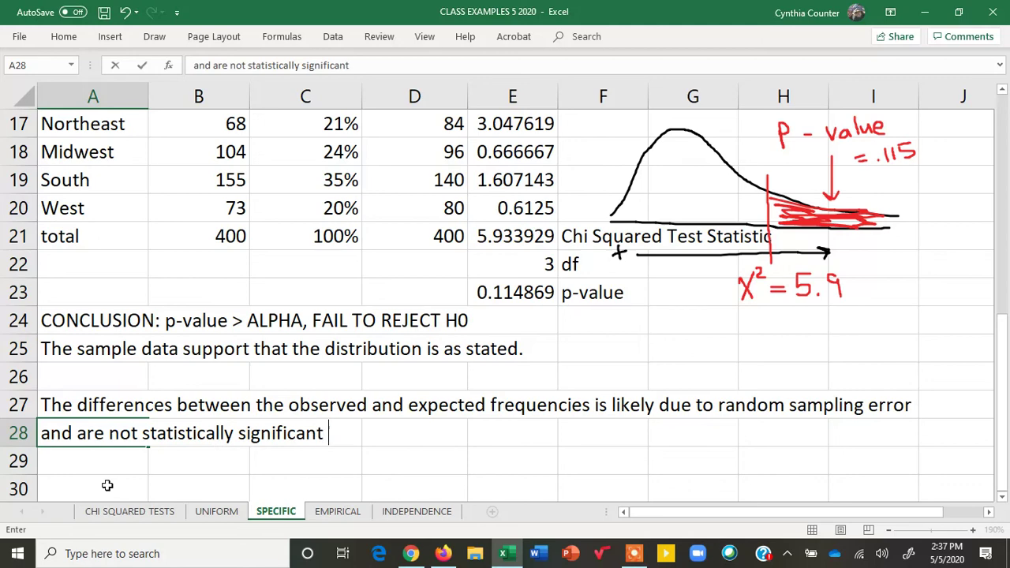
{"action": "key", "text": "BackSpace"}
{"action": "type", "text": "."}
{"action": "key", "text": "Return"}
{"action": "key", "text": "Return"}
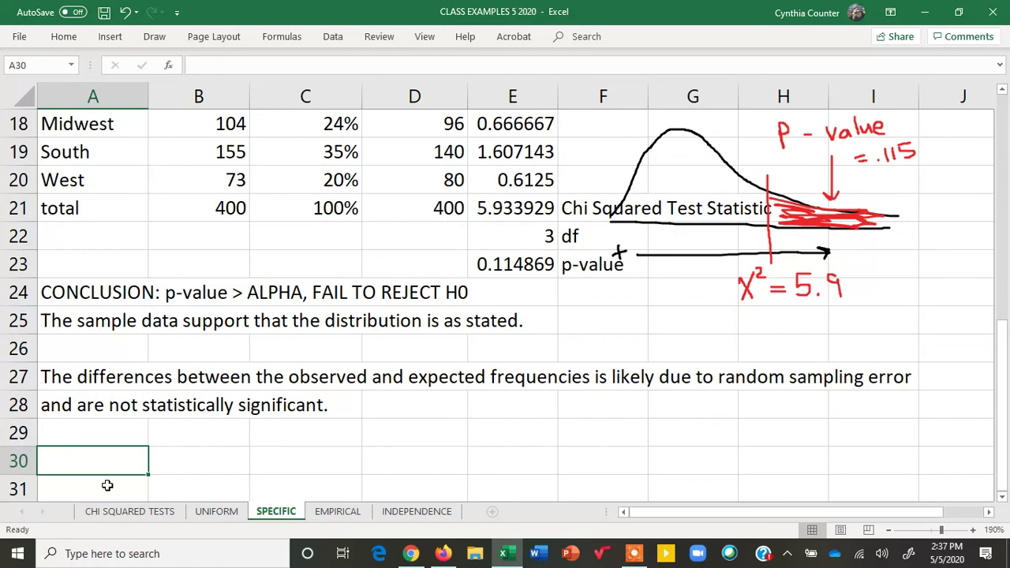
Step: Write "Since H0 is supported, possible Type II Error." in A30, leaving a blank row below the preceding sentence
{"action": "type", "text": "Since "}
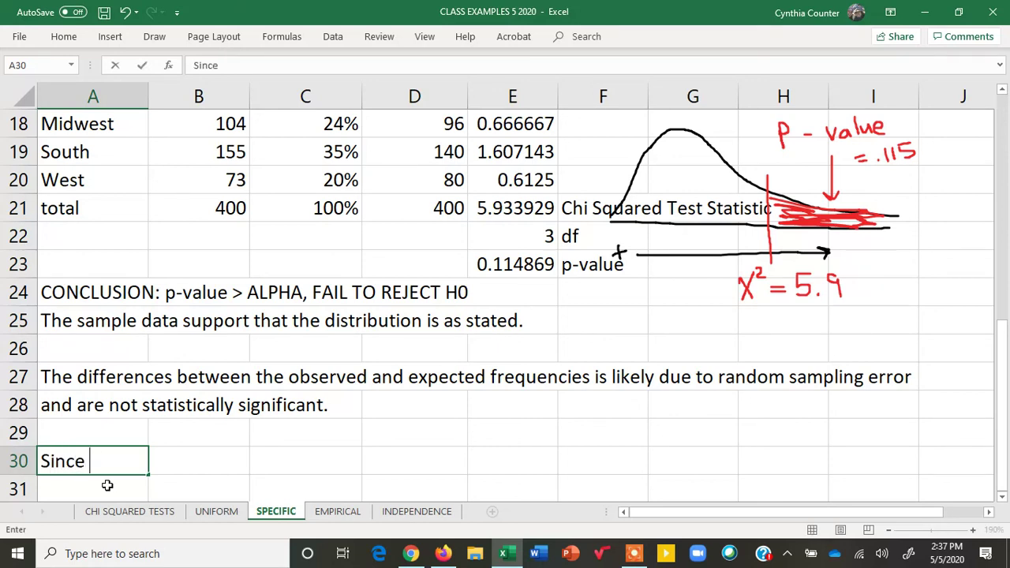
{"action": "type", "text": "H0 is "}
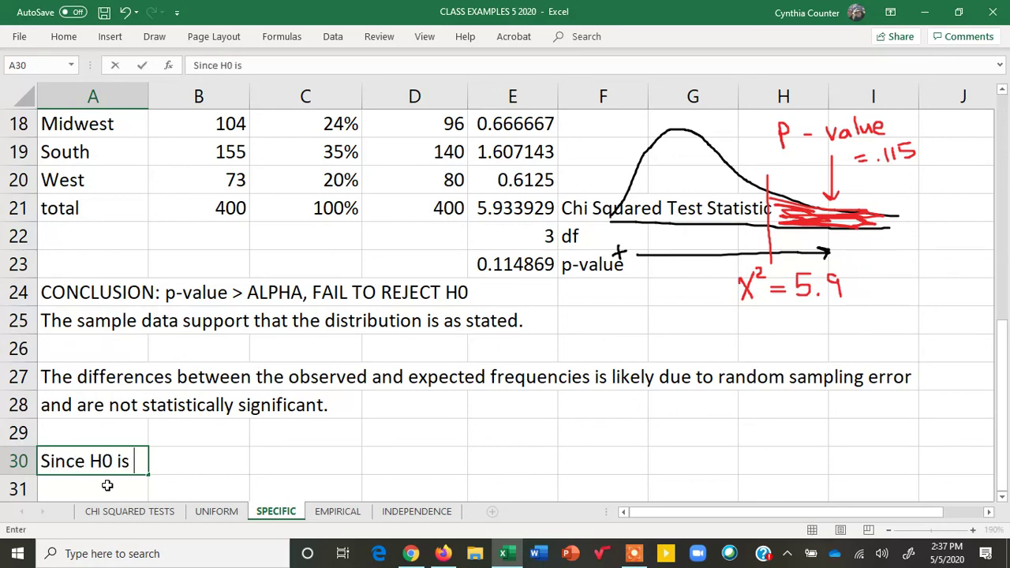
{"action": "type", "text": "supported, po"}
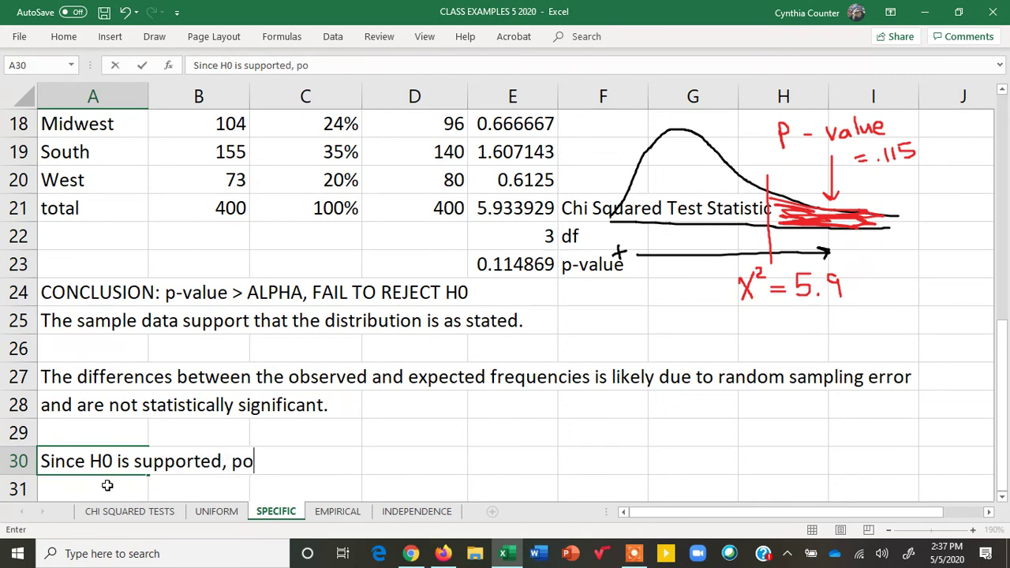
{"action": "type", "text": "ssible "}
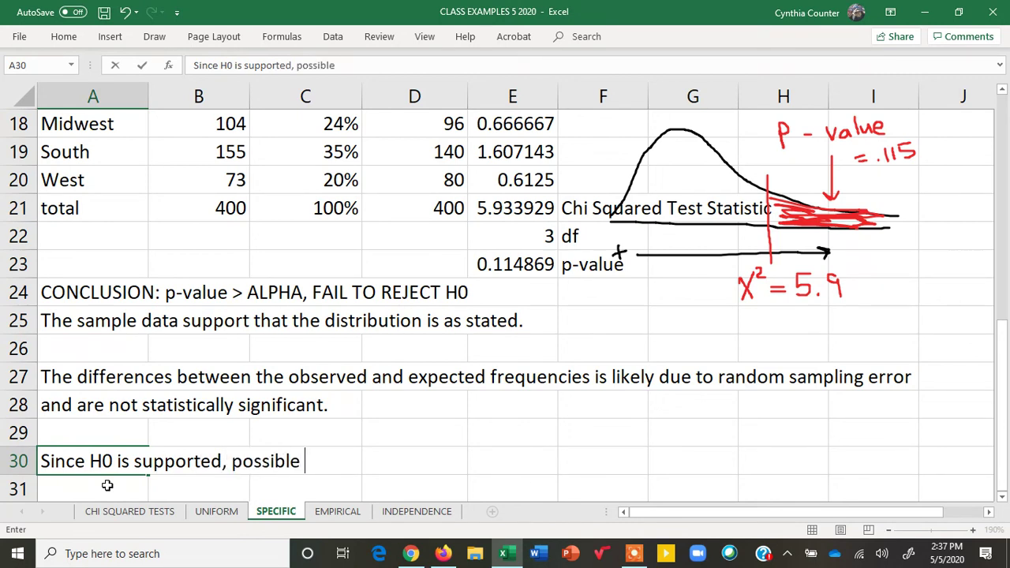
{"action": "type", "text": "Type II "}
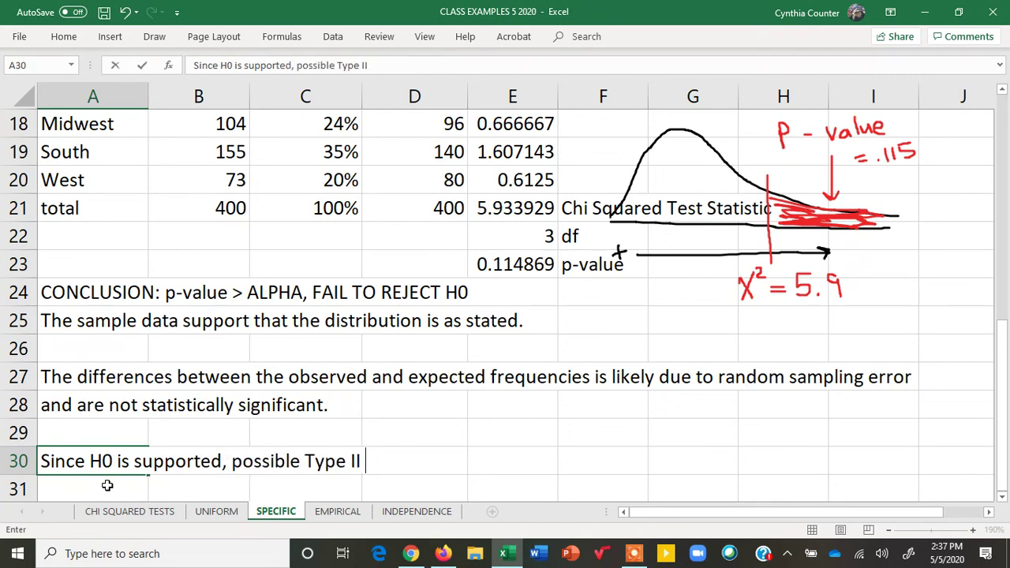
{"action": "type", "text": "Error."}
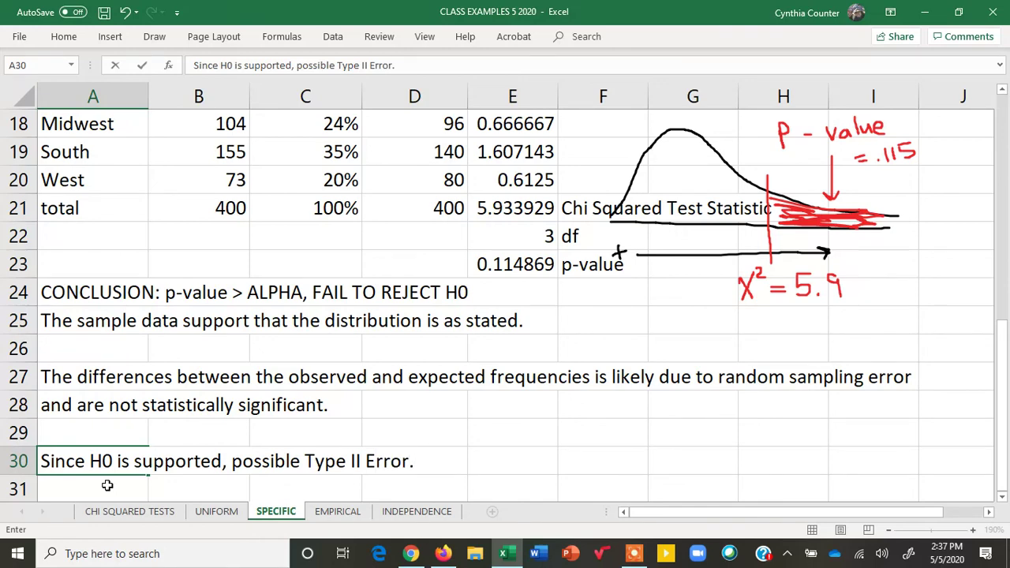